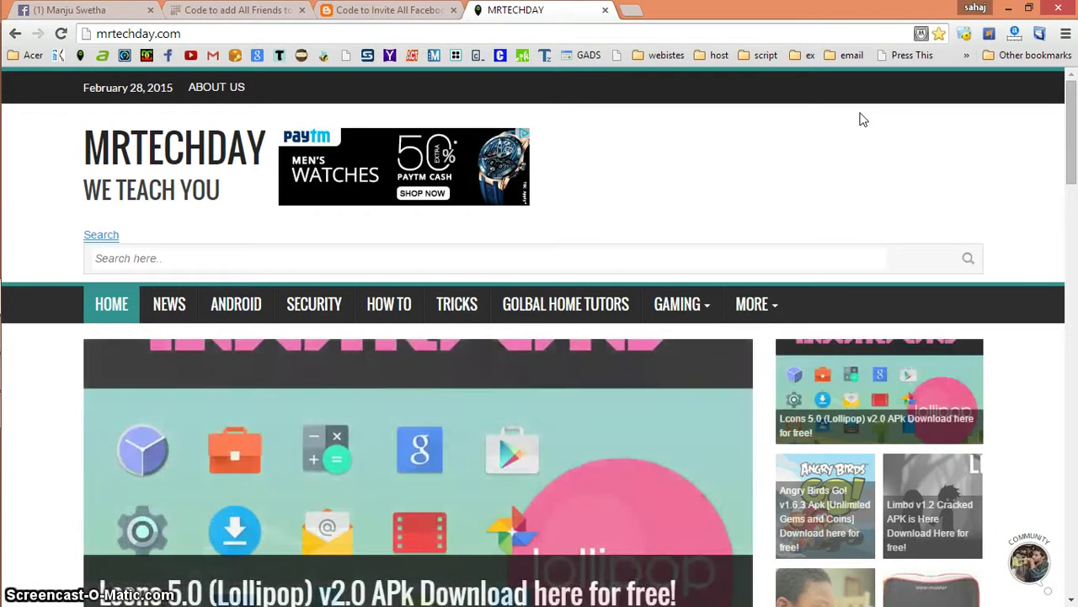
Switch from the MRTECHDAY tab to the first Chrome tab with the Facebook profile
{"action": "key", "text": "ctrl+1"}
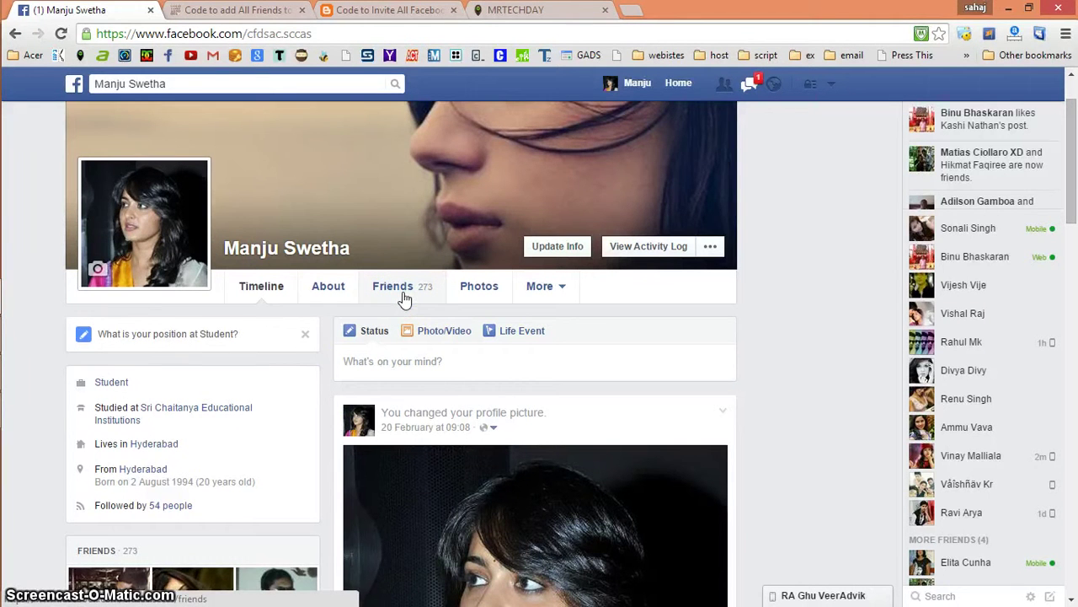
Show the profile's Friends tab and browse the All friends grid of 273 friends
{"action": "left_click", "coordinate": [404, 295]}
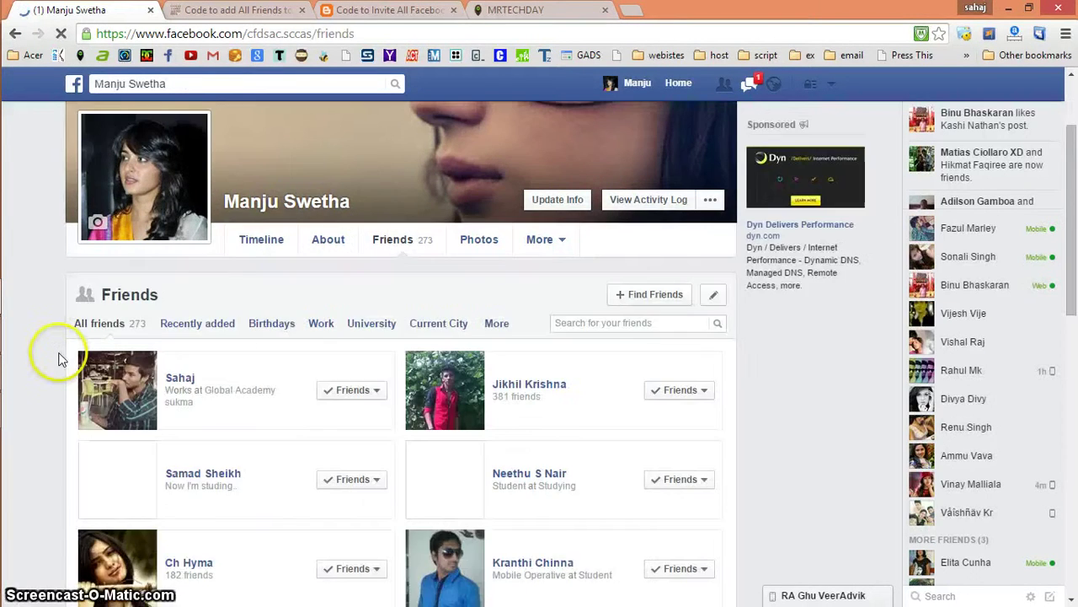
{"action": "scroll", "coordinate": [626, 414], "scroll_direction": "down", "scroll_amount": 2}
{"action": "scroll", "coordinate": [413, 318], "scroll_direction": "down", "scroll_amount": 1}
{"action": "scroll", "coordinate": [373, 313], "scroll_direction": "up", "scroll_amount": 1}
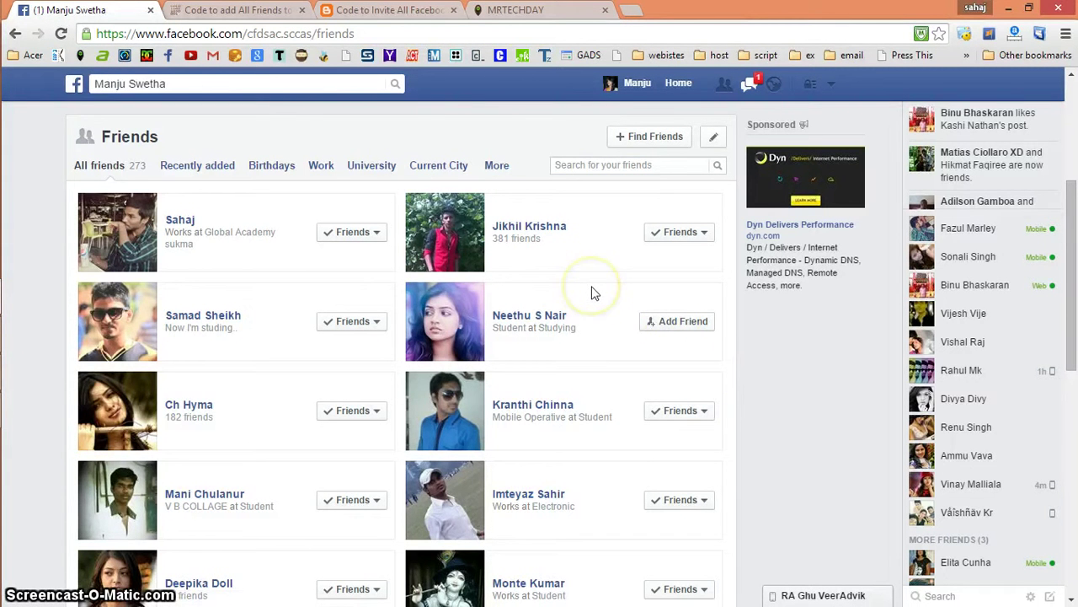
{"action": "scroll", "coordinate": [592, 293], "scroll_direction": "down", "scroll_amount": 3}
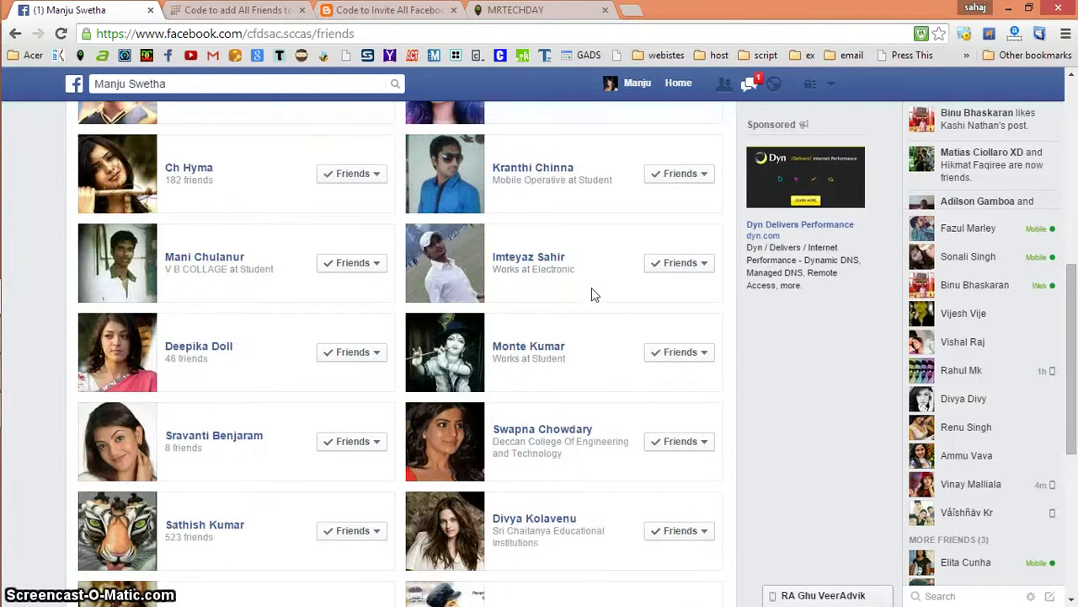
{"action": "scroll", "coordinate": [592, 292], "scroll_direction": "up", "scroll_amount": 10}
Open the profile's Activity Log and filter it to Friends activity
{"action": "left_click", "coordinate": [666, 336]}
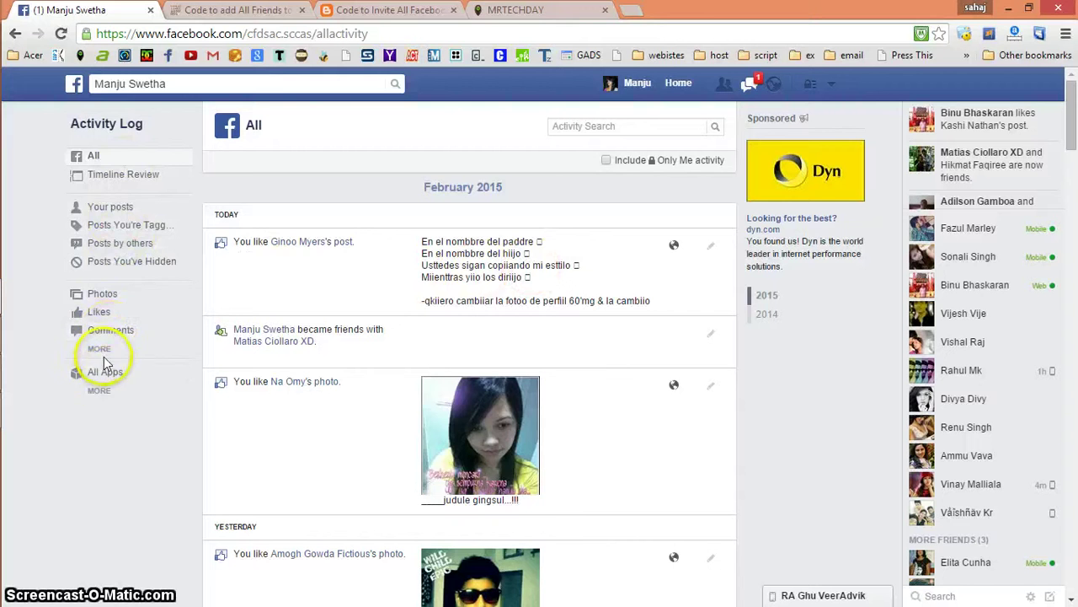
{"action": "left_click", "coordinate": [99, 349]}
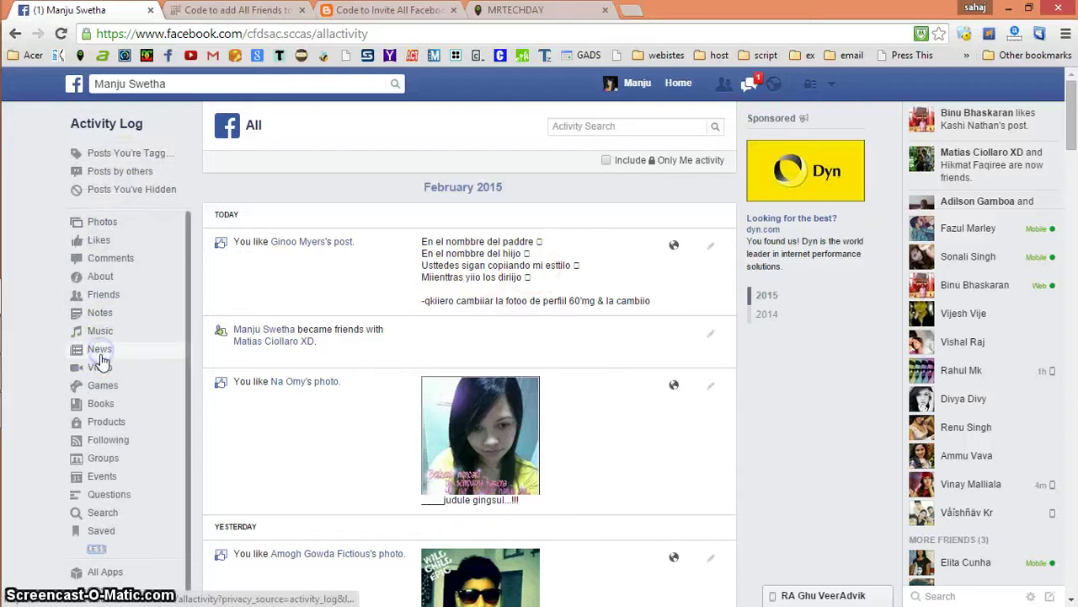
{"action": "left_click", "coordinate": [101, 295]}
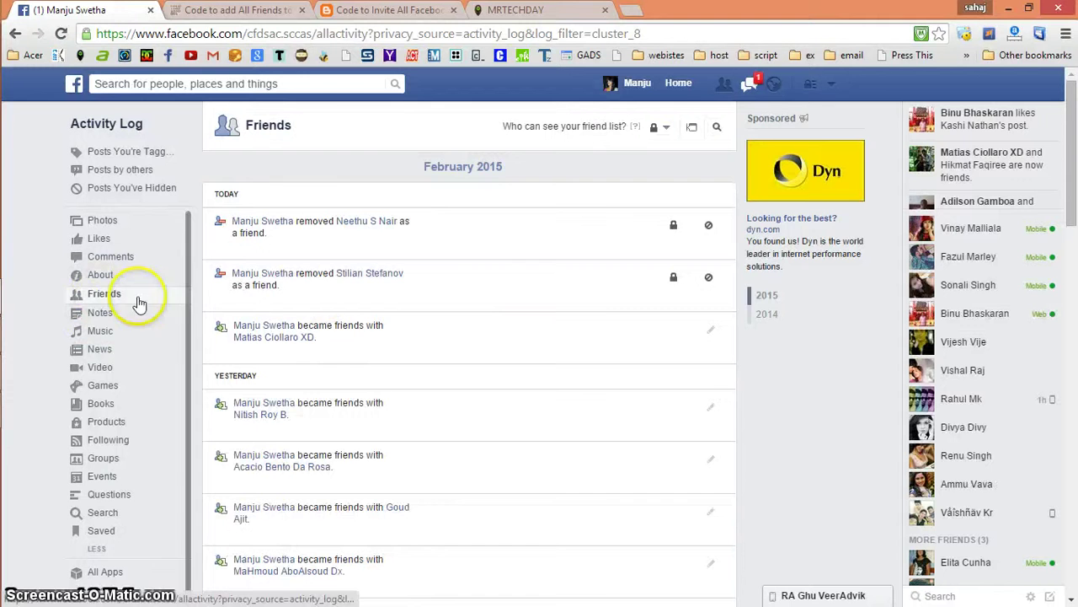
{"action": "scroll", "coordinate": [325, 505], "scroll_direction": "down", "scroll_amount": 3}
{"action": "scroll", "coordinate": [327, 339], "scroll_direction": "down", "scroll_amount": 2}
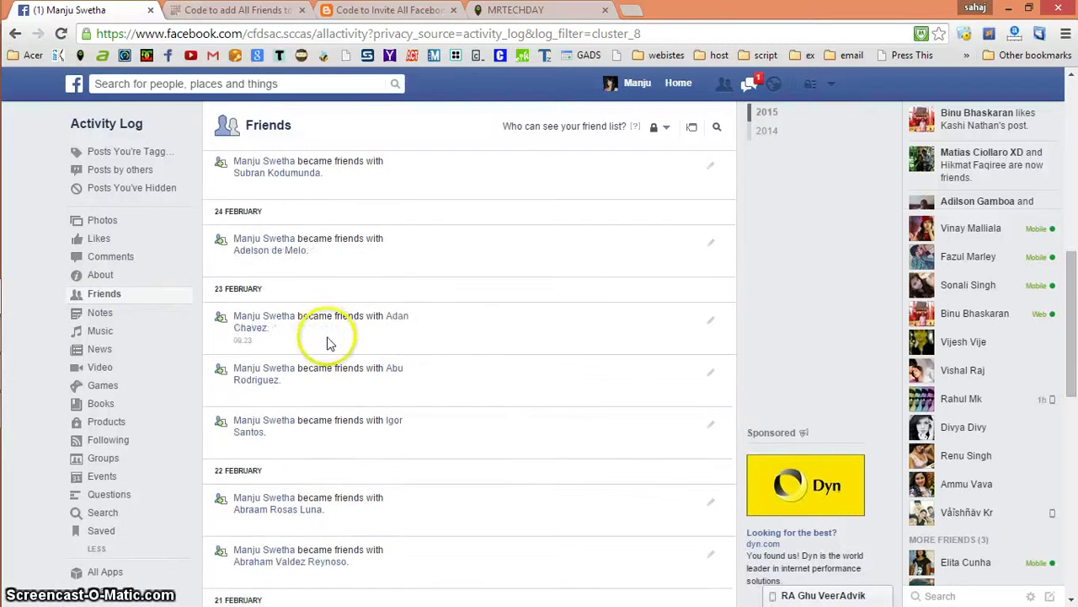
{"action": "scroll", "coordinate": [328, 342], "scroll_direction": "down", "scroll_amount": 2}
{"action": "scroll", "coordinate": [327, 344], "scroll_direction": "down", "scroll_amount": 2}
{"action": "scroll", "coordinate": [325, 346], "scroll_direction": "down", "scroll_amount": 1}
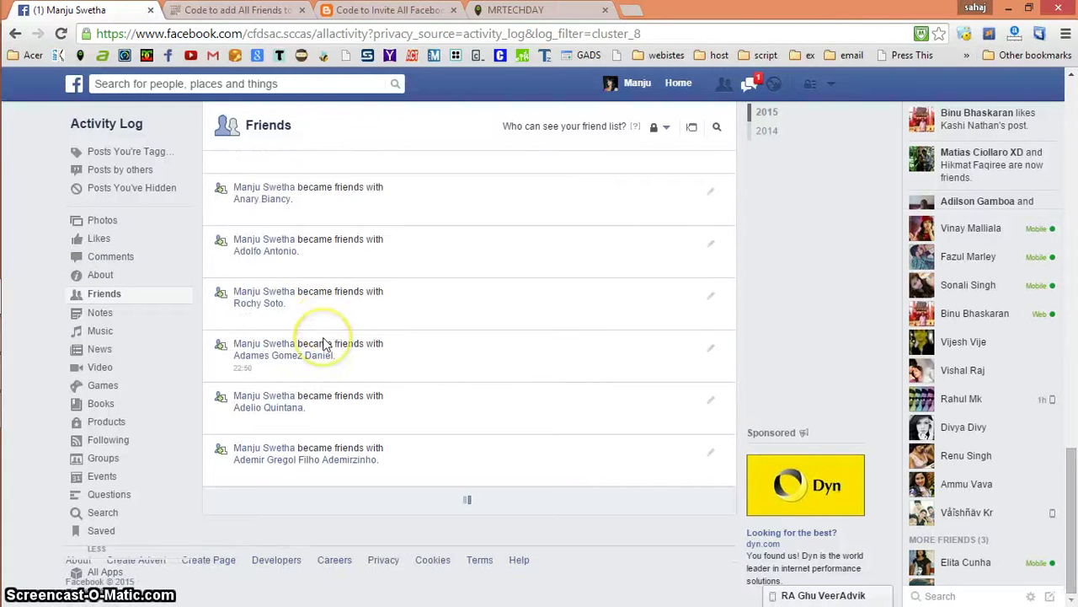
Browse the friend entries: removed friends, new friendships and sent friend requests
{"action": "scroll", "coordinate": [329, 337], "scroll_direction": "up", "scroll_amount": 3}
{"action": "scroll", "coordinate": [337, 308], "scroll_direction": "up", "scroll_amount": 3}
{"action": "scroll", "coordinate": [337, 309], "scroll_direction": "up", "scroll_amount": 3}
{"action": "scroll", "coordinate": [333, 305], "scroll_direction": "up", "scroll_amount": 2}
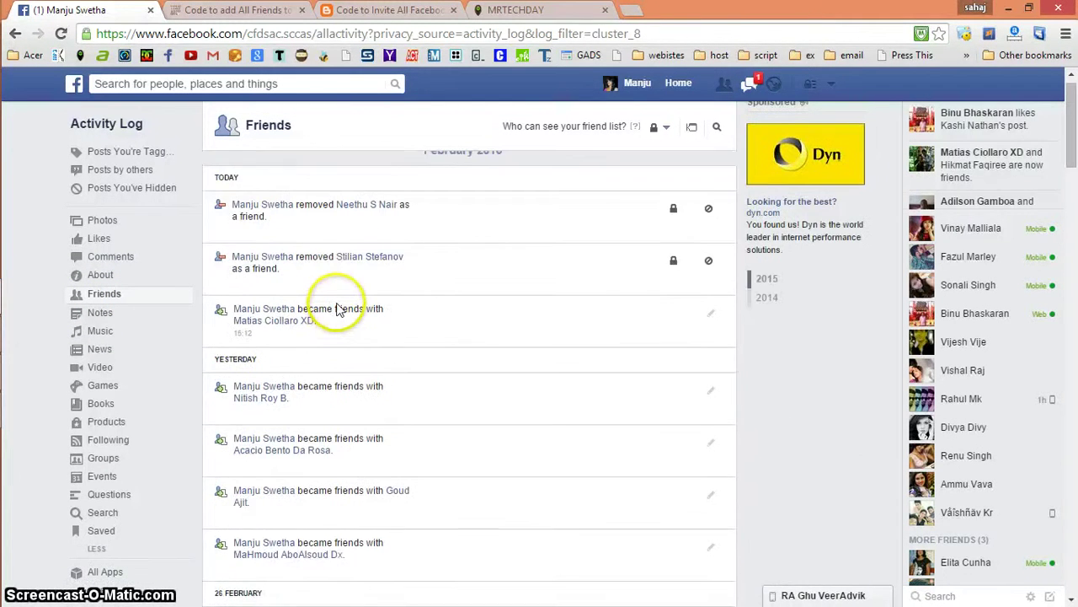
{"action": "scroll", "coordinate": [337, 308], "scroll_direction": "up", "scroll_amount": 1}
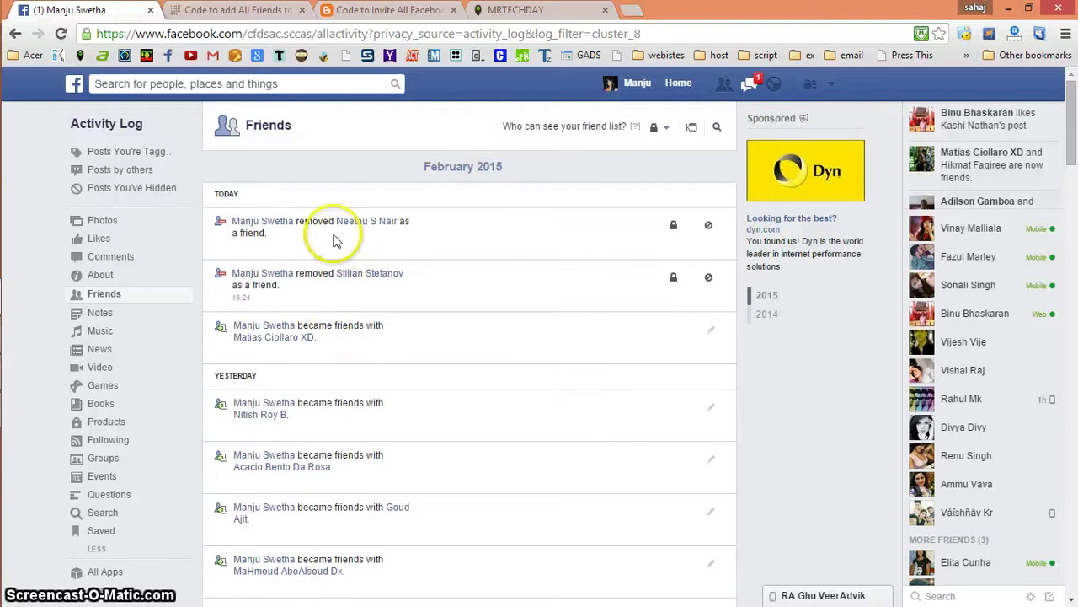
{"action": "scroll", "coordinate": [333, 253], "scroll_direction": "down", "scroll_amount": 5}
{"action": "scroll", "coordinate": [332, 291], "scroll_direction": "down", "scroll_amount": 4}
{"action": "scroll", "coordinate": [334, 353], "scroll_direction": "down", "scroll_amount": 4}
{"action": "scroll", "coordinate": [345, 438], "scroll_direction": "down", "scroll_amount": 4}
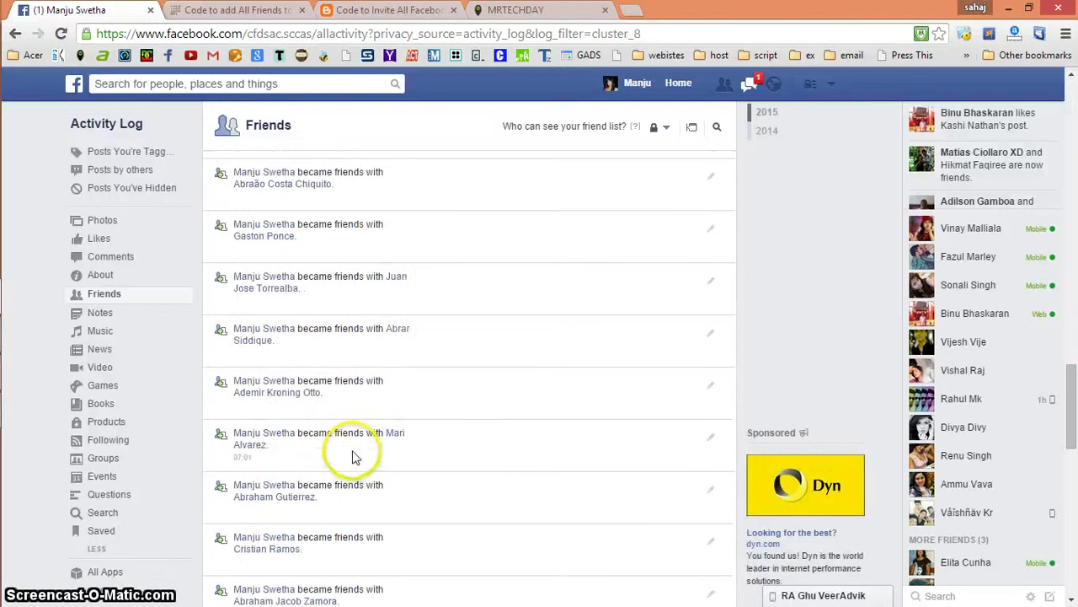
{"action": "scroll", "coordinate": [349, 452], "scroll_direction": "down", "scroll_amount": 4}
{"action": "scroll", "coordinate": [349, 445], "scroll_direction": "down", "scroll_amount": 4}
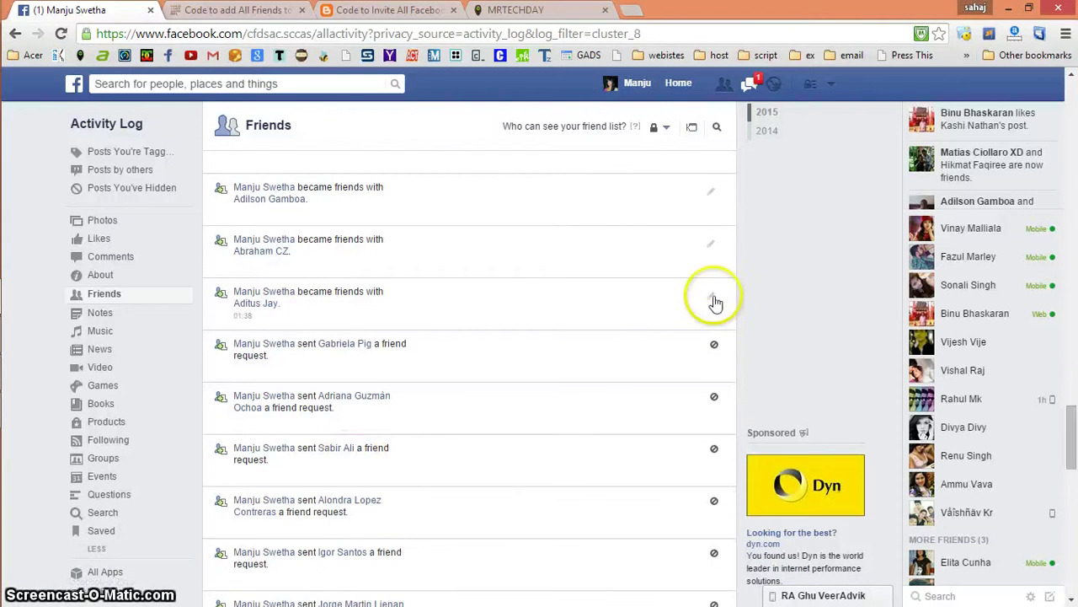
Unfriend one person from a 'became friends with' entry, confirming with Remove
{"action": "left_click", "coordinate": [712, 297]}
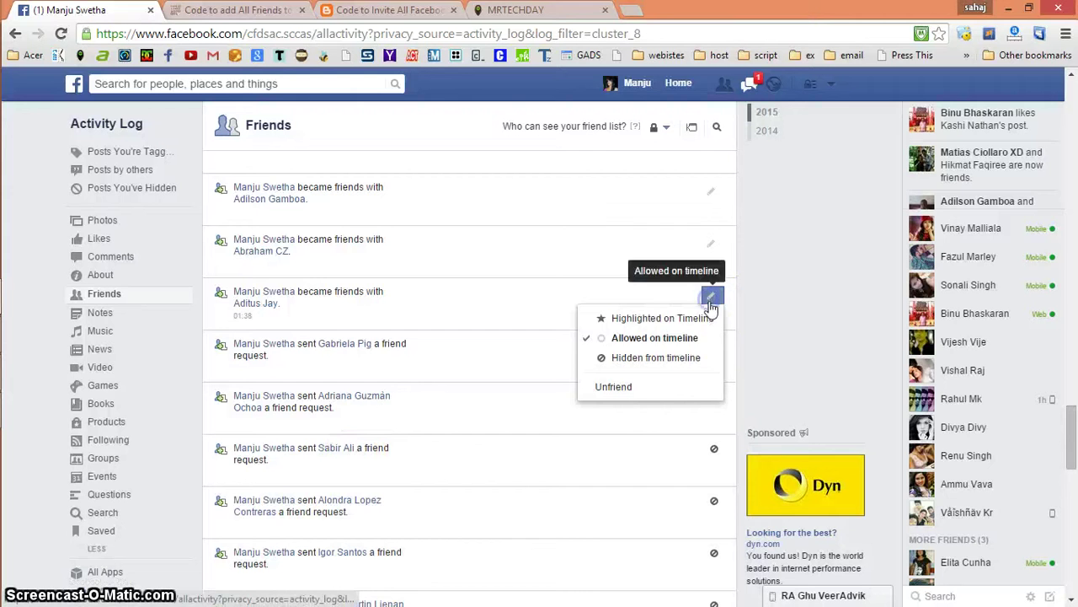
{"action": "left_click", "coordinate": [621, 389]}
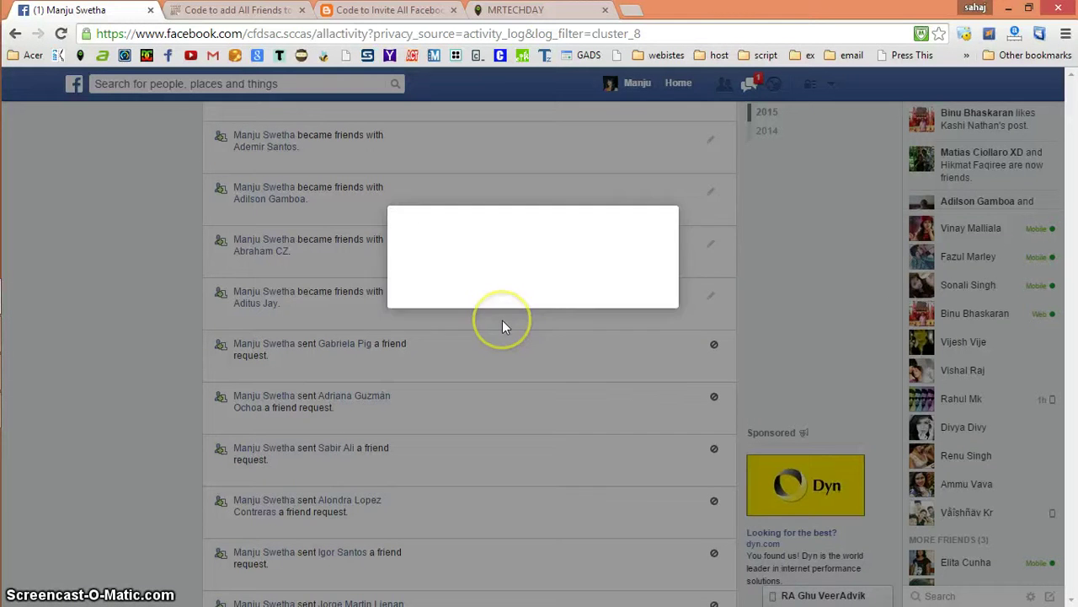
{"action": "left_click", "coordinate": [673, 316]}
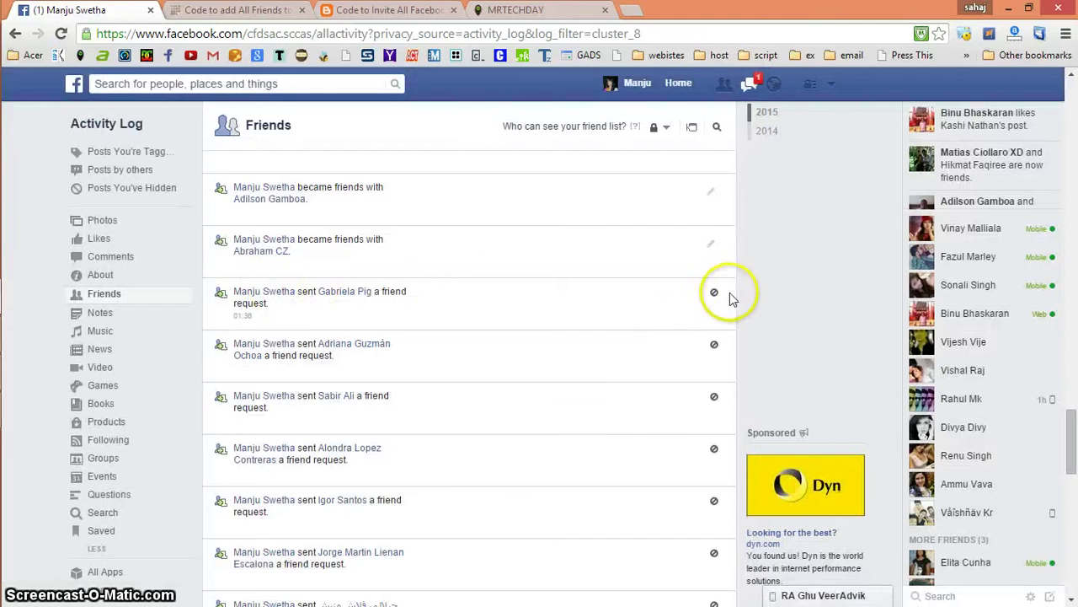
{"action": "scroll", "coordinate": [730, 302], "scroll_direction": "up", "scroll_amount": 3}
{"action": "scroll", "coordinate": [640, 324], "scroll_direction": "up", "scroll_amount": 3}
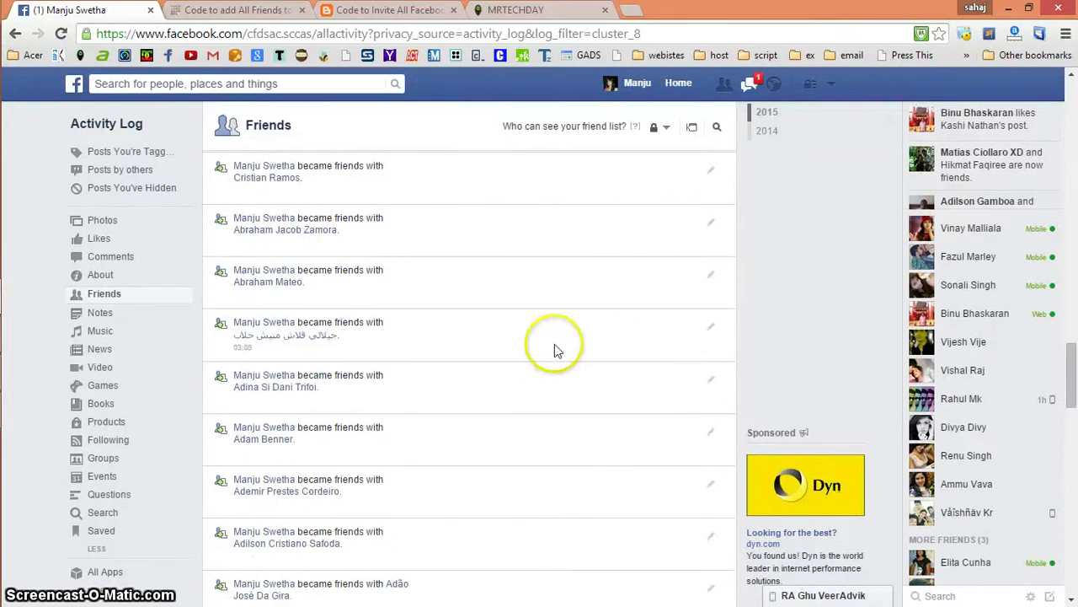
{"action": "scroll", "coordinate": [497, 324], "scroll_direction": "up", "scroll_amount": 3}
{"action": "scroll", "coordinate": [329, 244], "scroll_direction": "up", "scroll_amount": 3}
{"action": "scroll", "coordinate": [221, 194], "scroll_direction": "up", "scroll_amount": 4}
{"action": "scroll", "coordinate": [253, 144], "scroll_direction": "up", "scroll_amount": 4}
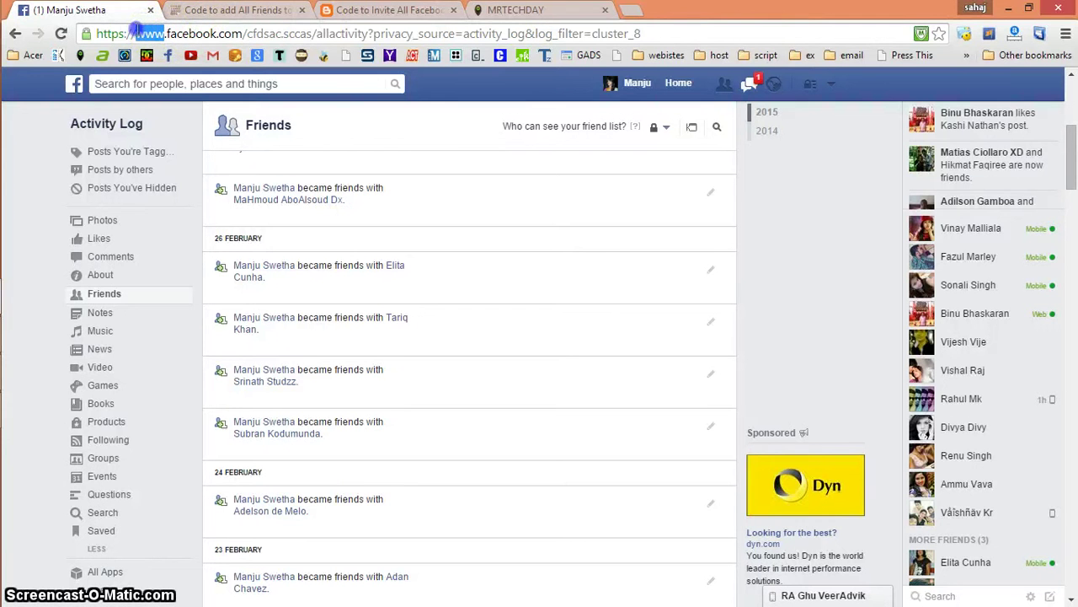
Reload the Activity Log on Facebook's mobile site and filter it to Friends
{"action": "key", "text": "Delete"}
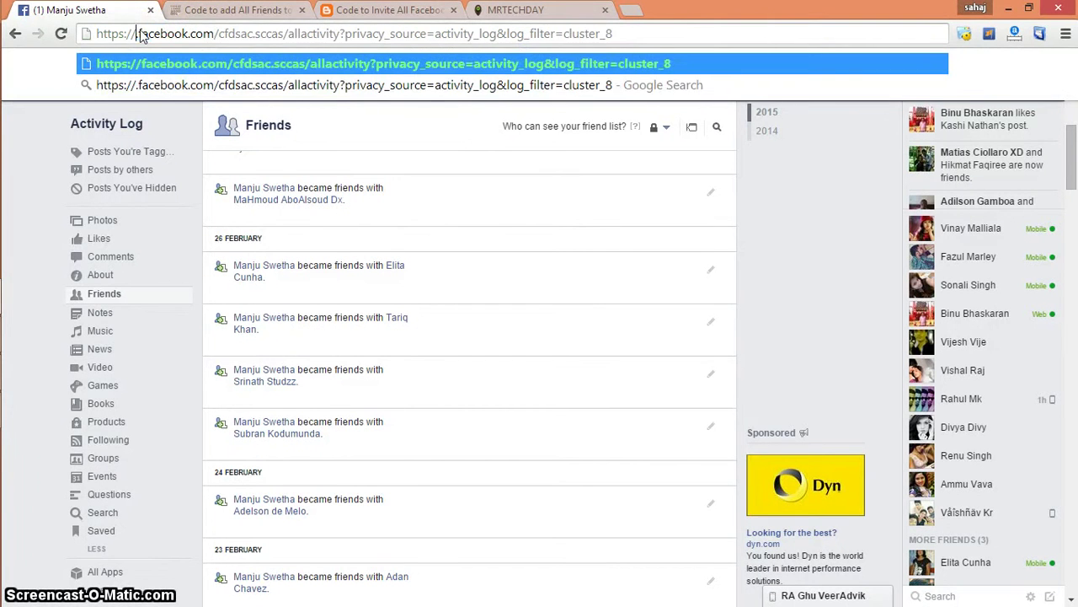
{"action": "type", "text": "m."}
{"action": "key", "text": "Return"}
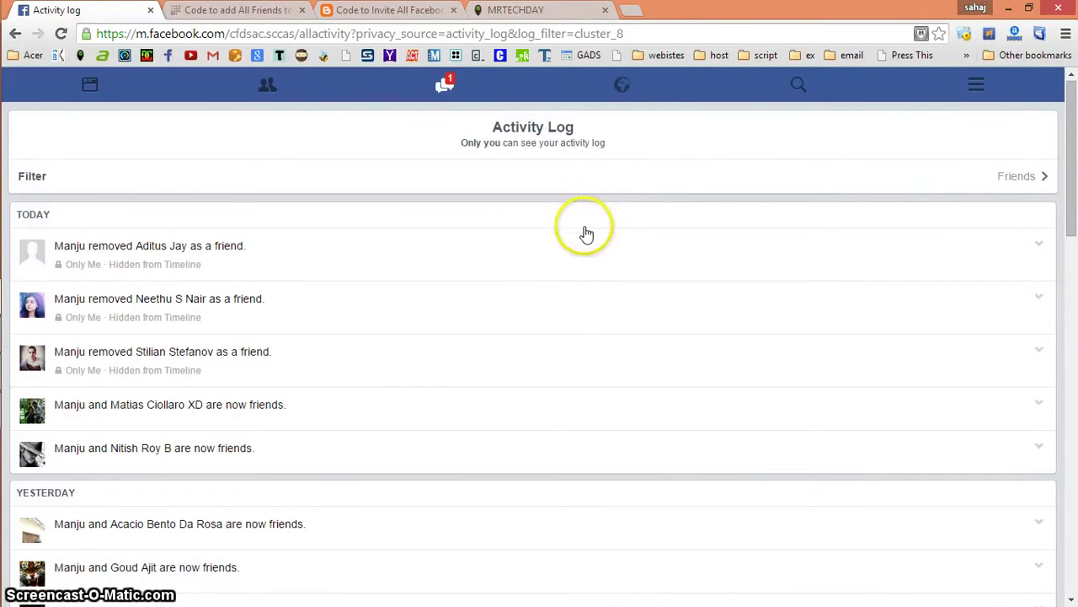
{"action": "left_click", "coordinate": [1020, 176]}
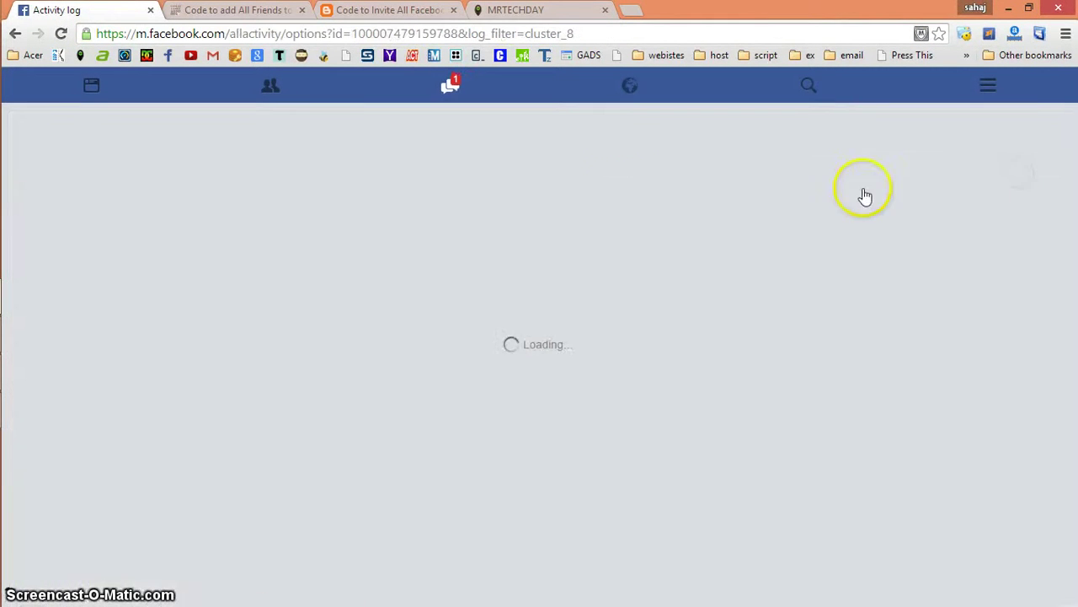
{"action": "scroll", "coordinate": [996, 315], "scroll_direction": "down", "scroll_amount": 1}
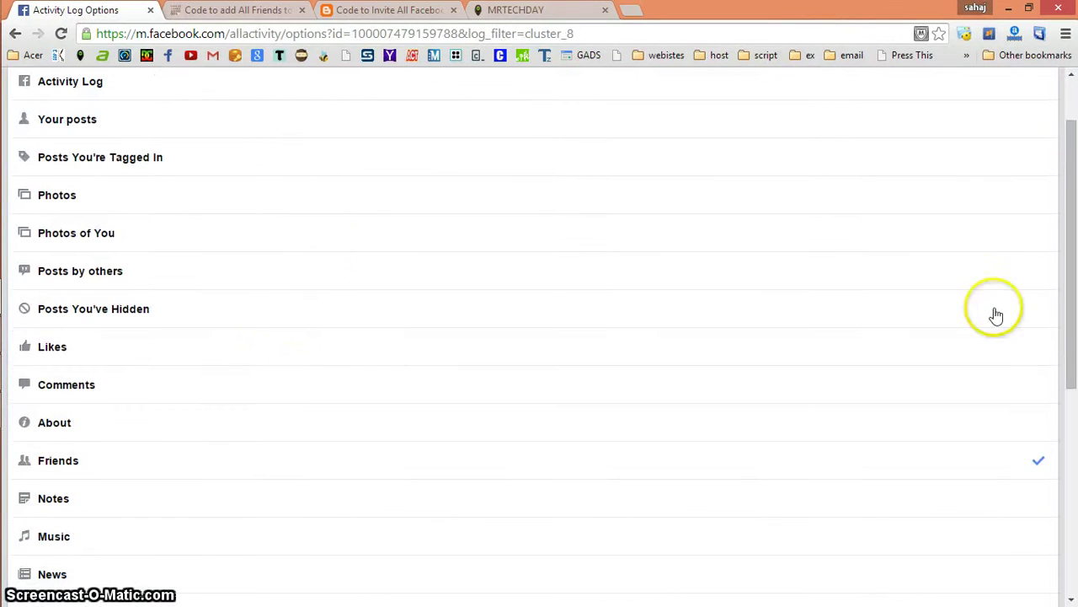
{"action": "scroll", "coordinate": [231, 345], "scroll_direction": "down", "scroll_amount": 1}
{"action": "scroll", "coordinate": [138, 280], "scroll_direction": "up", "scroll_amount": 1}
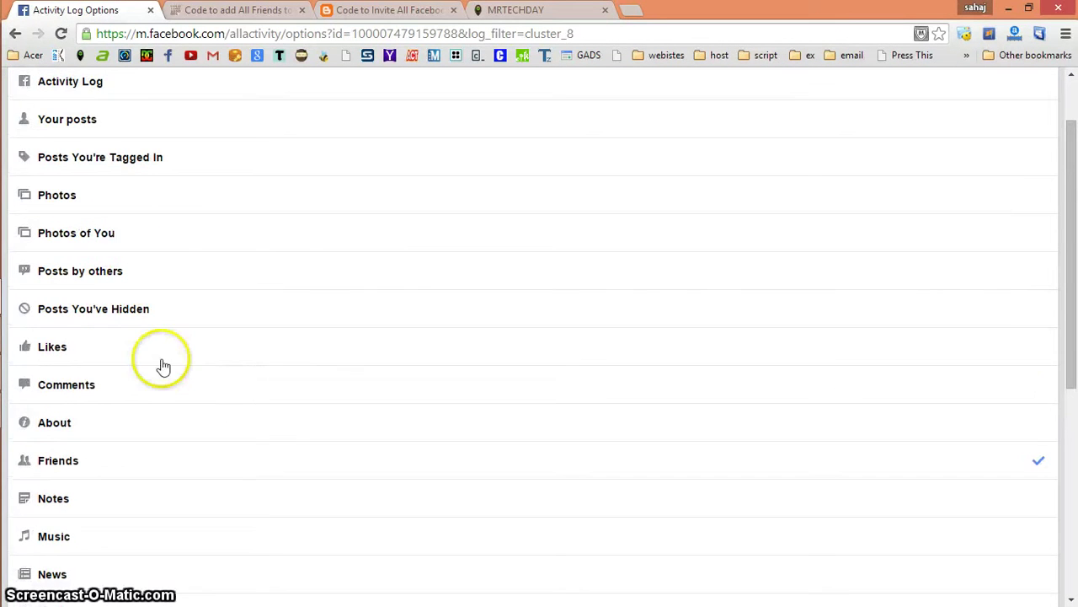
{"action": "scroll", "coordinate": [162, 366], "scroll_direction": "up", "scroll_amount": 1}
{"action": "scroll", "coordinate": [143, 412], "scroll_direction": "down", "scroll_amount": 1}
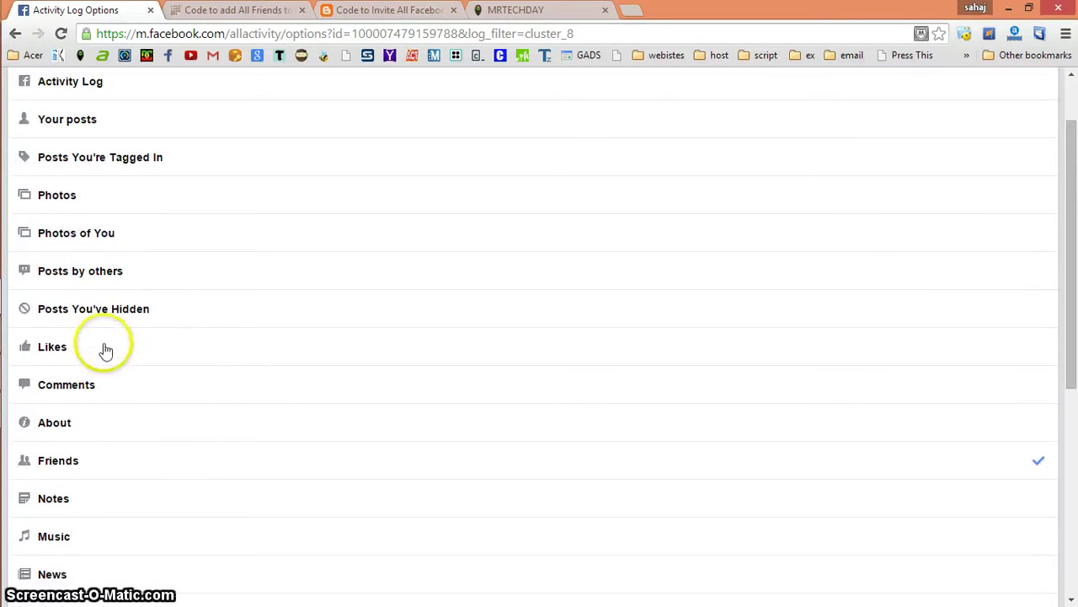
{"action": "left_click", "coordinate": [108, 455]}
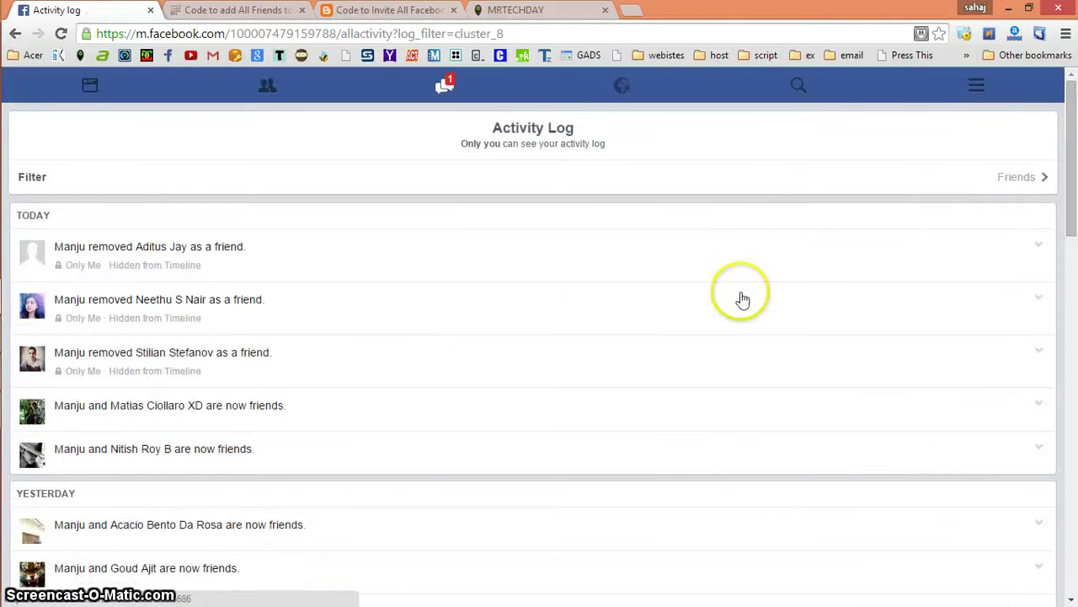
Load more February friend entries, then return to the top of the log
{"action": "scroll", "coordinate": [814, 272], "scroll_direction": "down", "scroll_amount": 3}
{"action": "scroll", "coordinate": [264, 301], "scroll_direction": "down", "scroll_amount": 3}
{"action": "scroll", "coordinate": [578, 248], "scroll_direction": "down", "scroll_amount": 4}
{"action": "scroll", "coordinate": [578, 248], "scroll_direction": "down", "scroll_amount": 4}
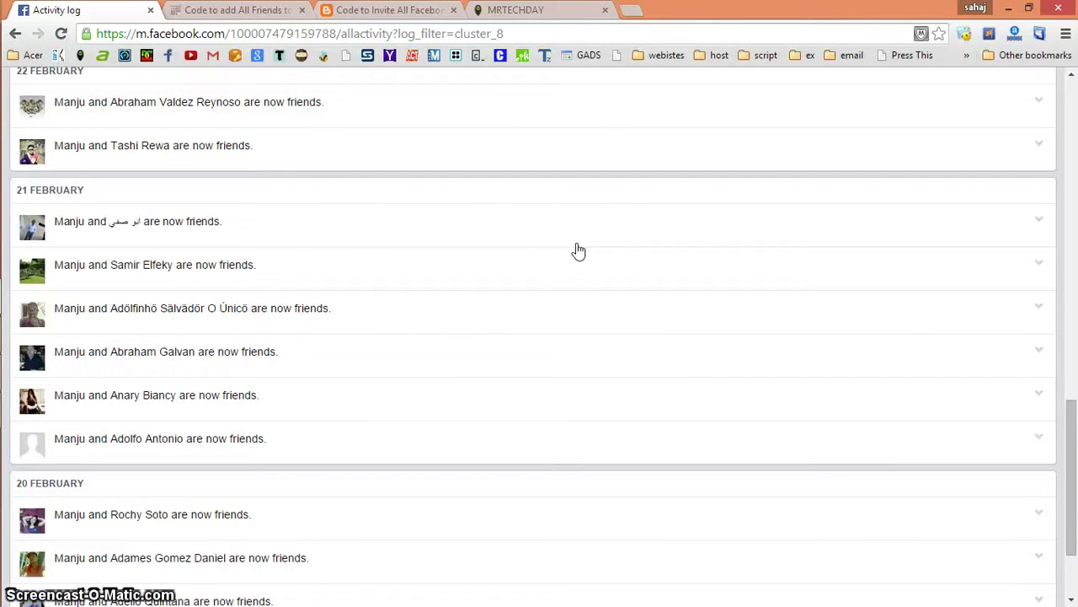
{"action": "scroll", "coordinate": [578, 250], "scroll_direction": "down", "scroll_amount": 2}
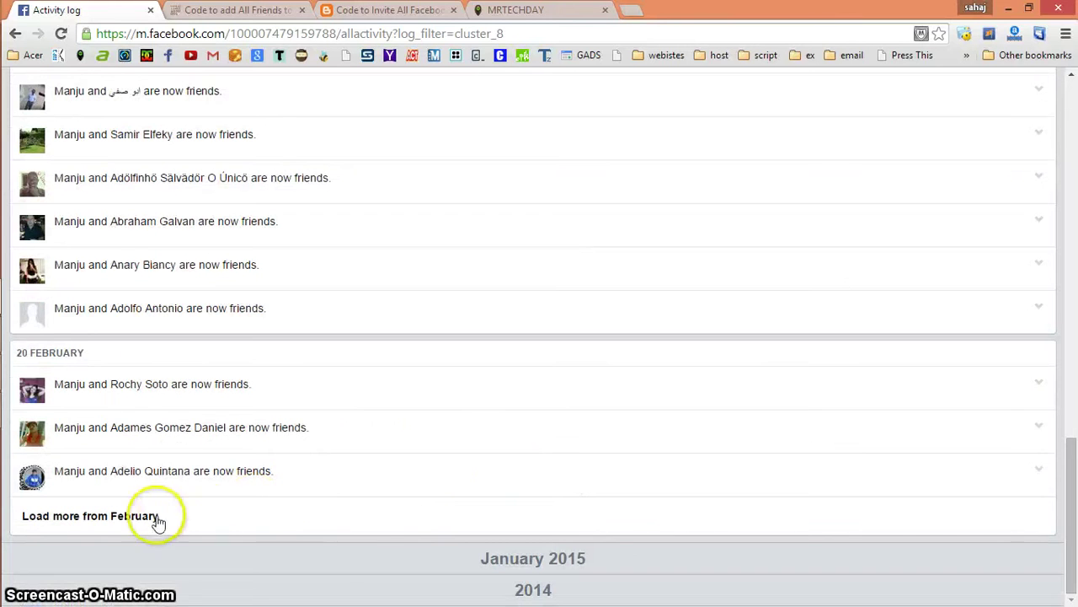
{"action": "scroll", "coordinate": [506, 440], "scroll_direction": "down", "scroll_amount": 1}
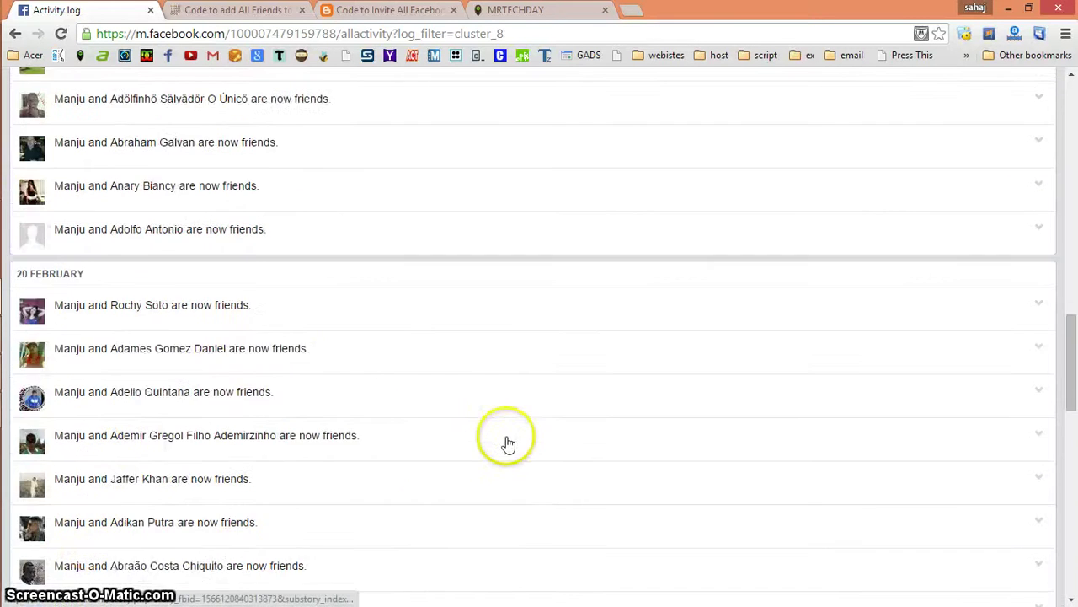
{"action": "scroll", "coordinate": [508, 439], "scroll_direction": "down", "scroll_amount": 6}
{"action": "scroll", "coordinate": [896, 377], "scroll_direction": "up", "scroll_amount": 2}
{"action": "scroll", "coordinate": [895, 377], "scroll_direction": "up", "scroll_amount": 10}
{"action": "scroll", "coordinate": [895, 378], "scroll_direction": "up", "scroll_amount": 10}
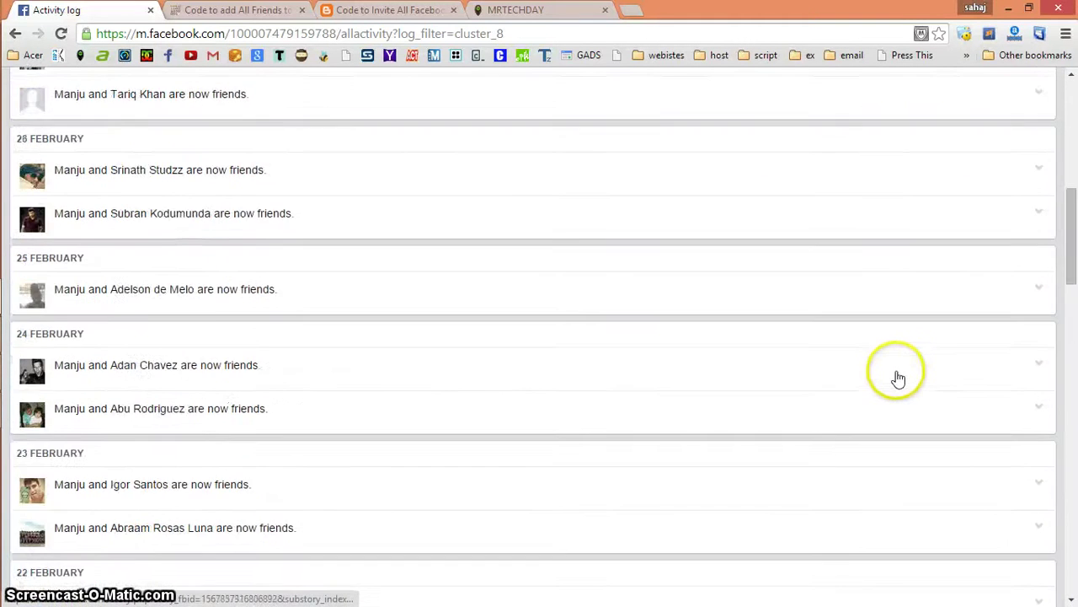
{"action": "scroll", "coordinate": [897, 377], "scroll_direction": "up", "scroll_amount": 15}
{"action": "scroll", "coordinate": [899, 375], "scroll_direction": "up", "scroll_amount": 1}
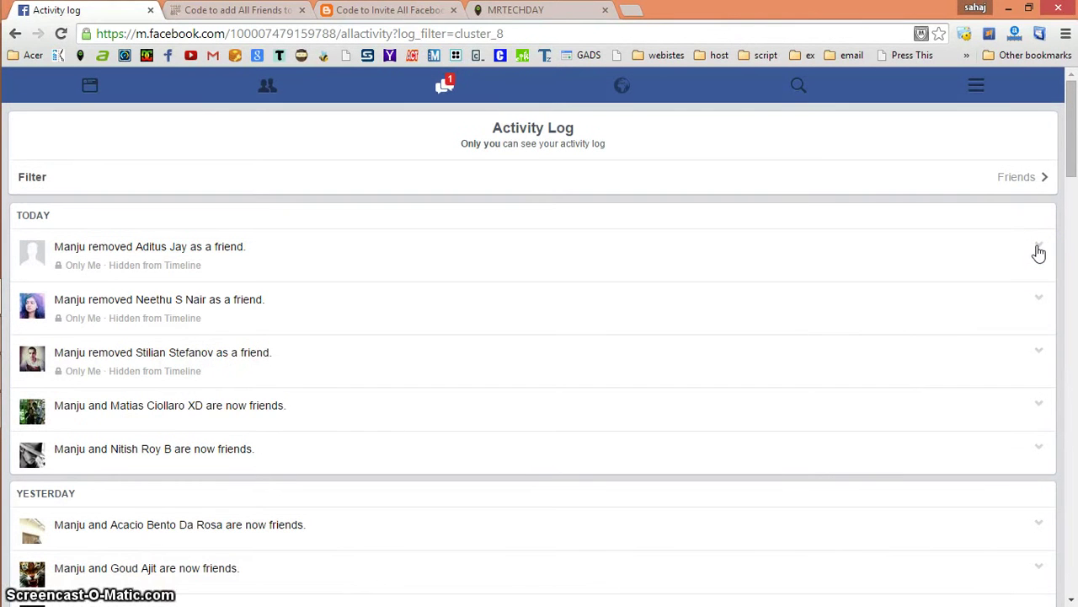
Delete three of today's removed-friend entries from the activity log
{"action": "left_click", "coordinate": [1039, 250]}
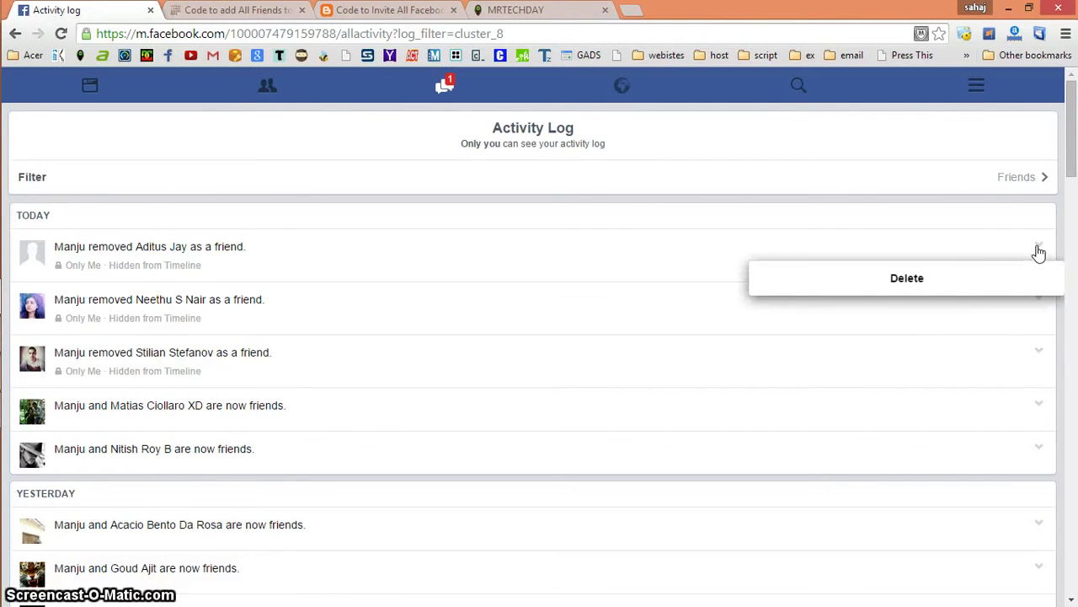
{"action": "left_click", "coordinate": [913, 281]}
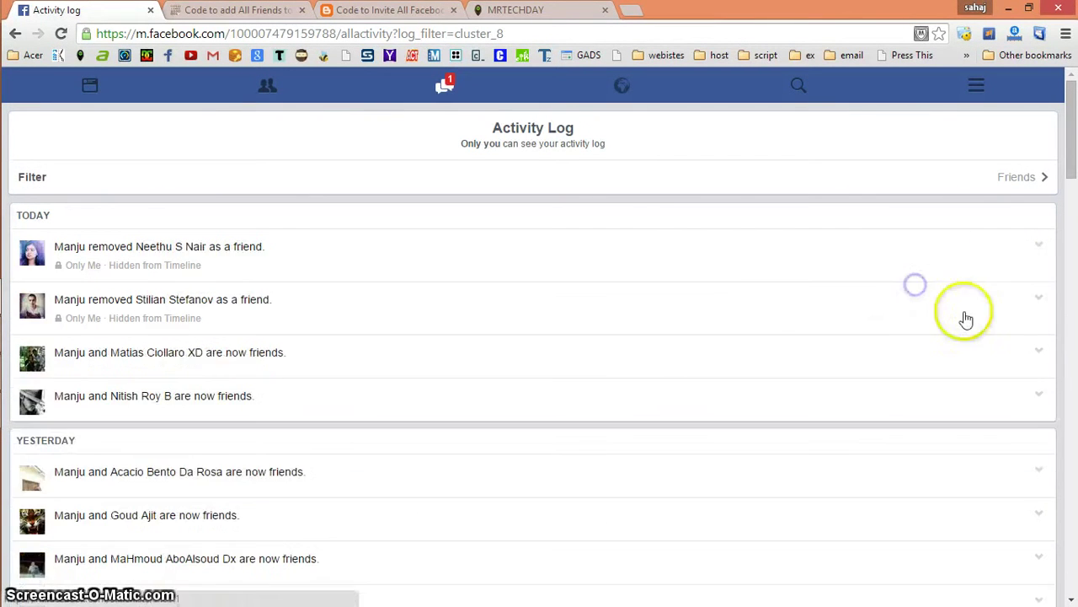
{"action": "left_click", "coordinate": [1039, 300]}
{"action": "left_click", "coordinate": [966, 334]}
{"action": "left_click", "coordinate": [1036, 345]}
{"action": "left_click", "coordinate": [904, 411]}
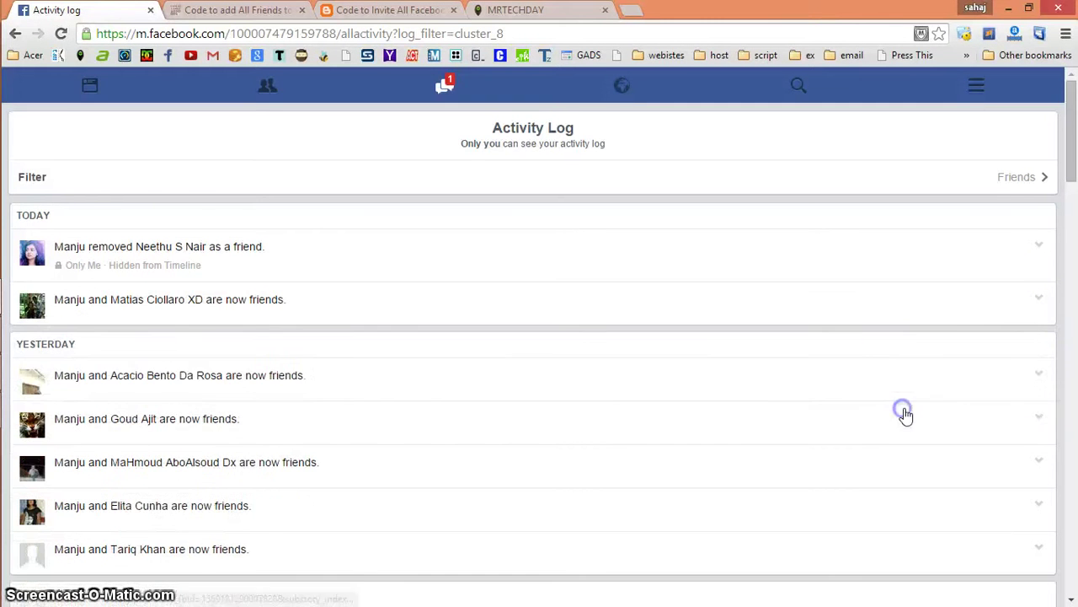
{"action": "scroll", "coordinate": [927, 388], "scroll_direction": "down", "scroll_amount": 3}
Unfriend three people from their became-friends entries via each entry's chevron menu
{"action": "left_click", "coordinate": [1035, 137]}
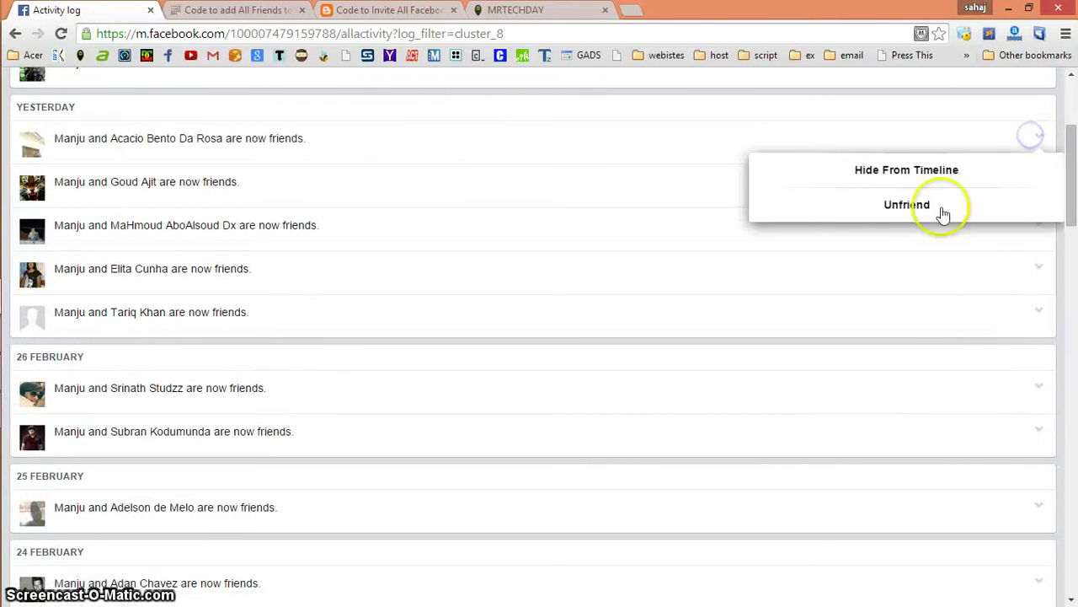
{"action": "left_click", "coordinate": [944, 213]}
{"action": "left_click", "coordinate": [1039, 179]}
{"action": "left_click", "coordinate": [922, 243]}
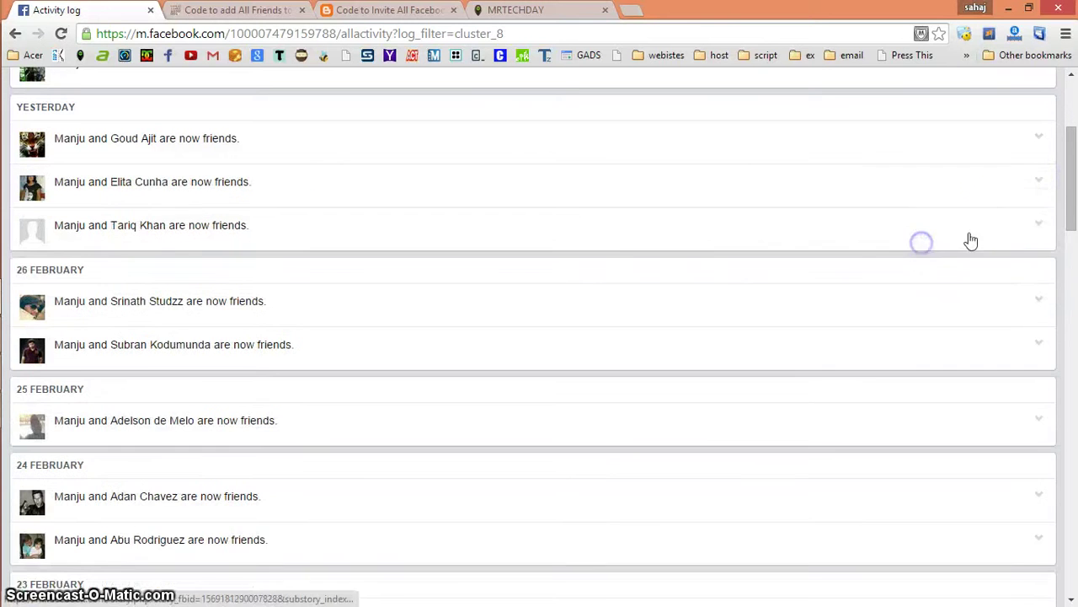
{"action": "left_click", "coordinate": [1037, 182]}
{"action": "left_click", "coordinate": [957, 246]}
{"action": "left_click", "coordinate": [618, 242]}
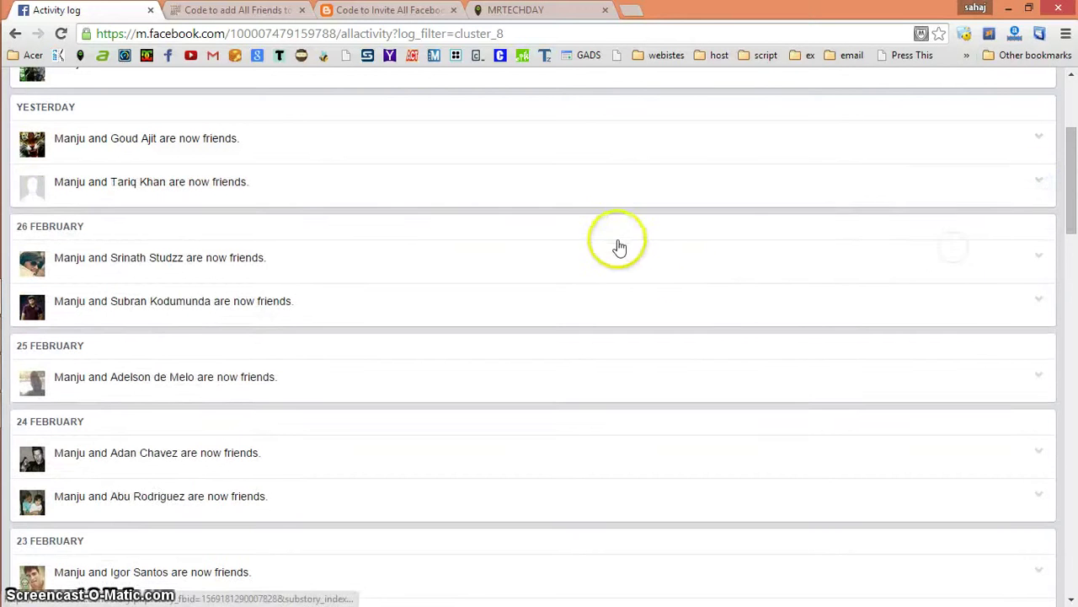
{"action": "scroll", "coordinate": [654, 261], "scroll_direction": "up", "scroll_amount": 3}
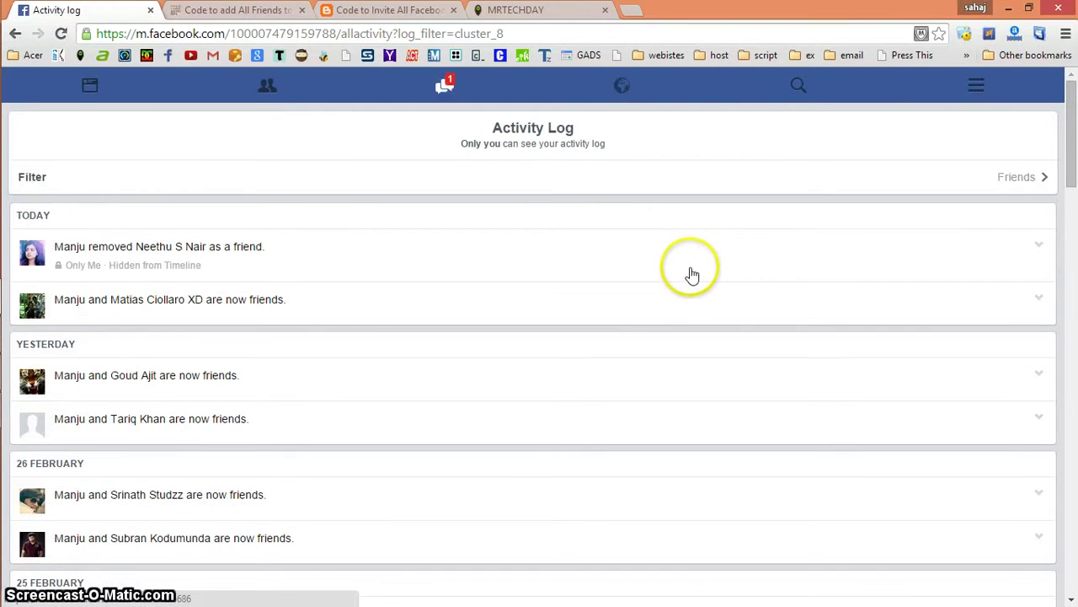
Review the trimmed friend Activity Log, scrolling down and back to the top
{"action": "scroll", "coordinate": [932, 232], "scroll_direction": "down", "scroll_amount": 10}
{"action": "scroll", "coordinate": [931, 231], "scroll_direction": "down", "scroll_amount": 10}
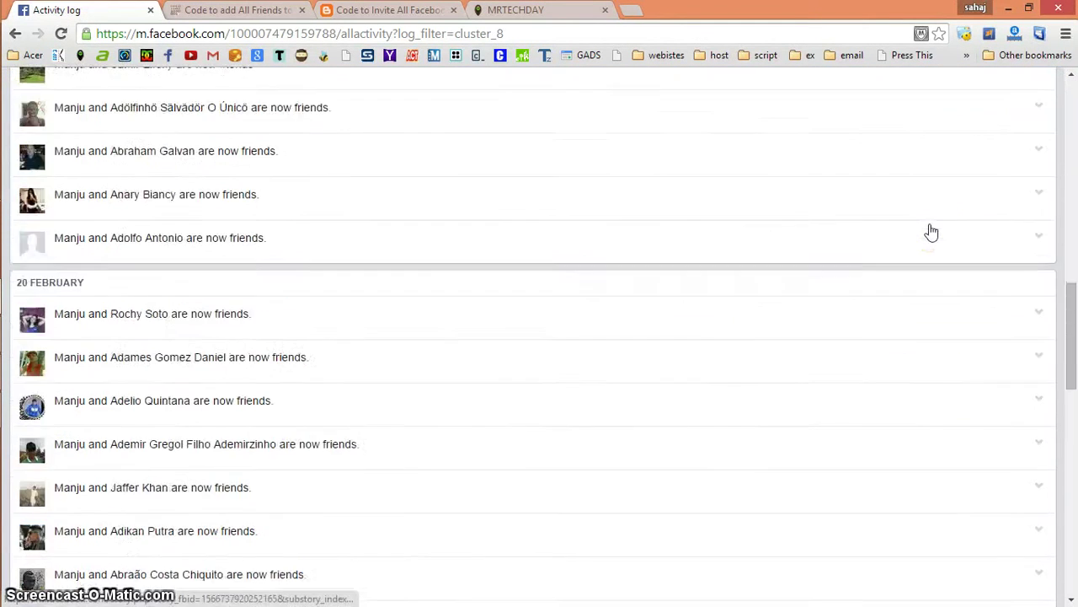
{"action": "scroll", "coordinate": [931, 232], "scroll_direction": "down", "scroll_amount": 10}
{"action": "scroll", "coordinate": [931, 232], "scroll_direction": "down", "scroll_amount": 10}
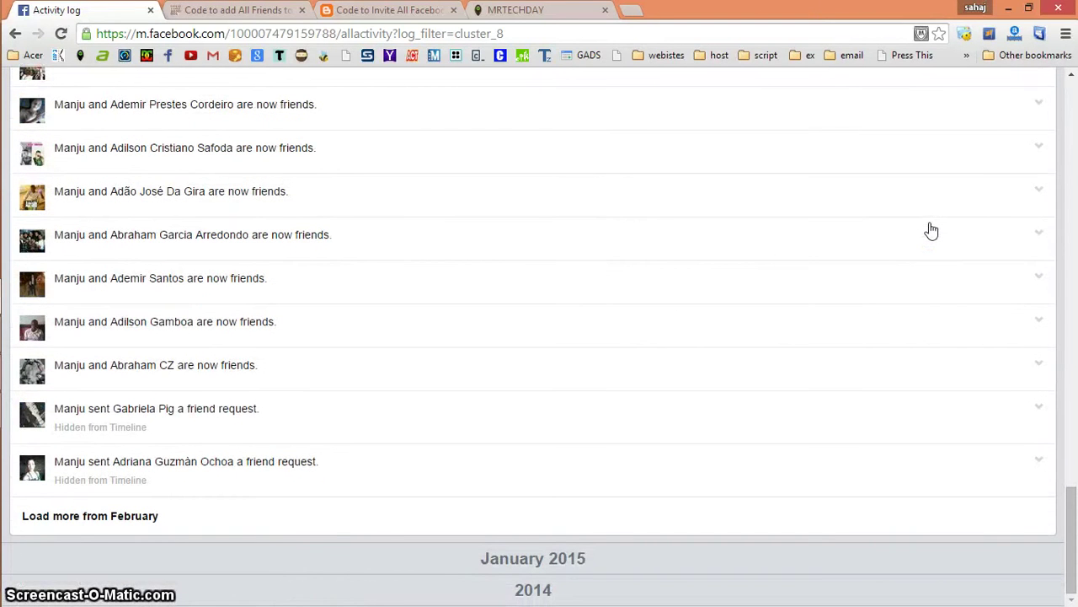
{"action": "scroll", "coordinate": [931, 230], "scroll_direction": "up", "scroll_amount": 5}
{"action": "scroll", "coordinate": [931, 230], "scroll_direction": "up", "scroll_amount": 5}
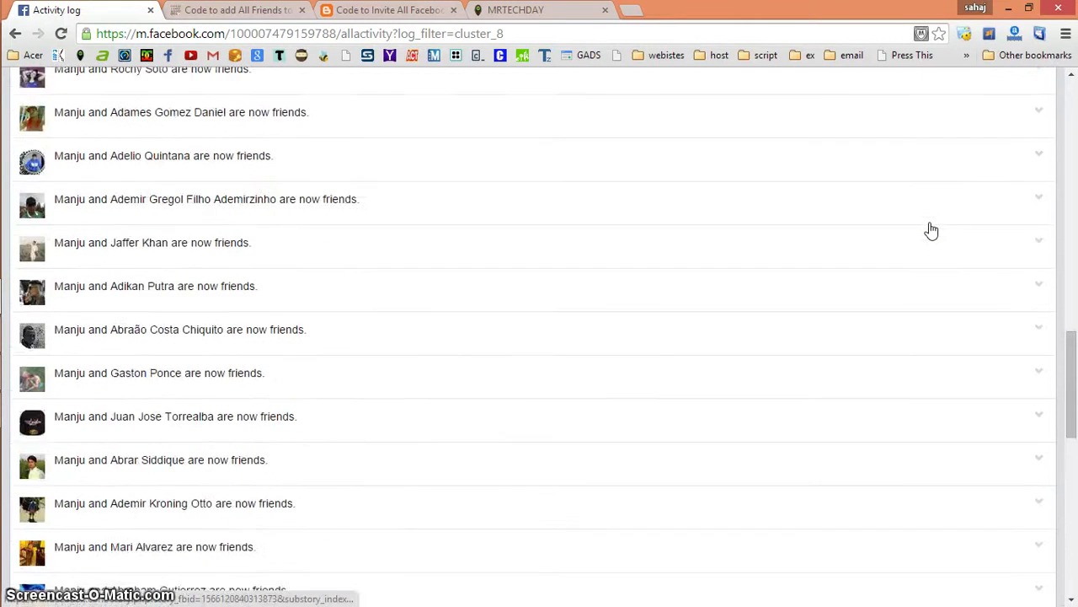
{"action": "scroll", "coordinate": [931, 230], "scroll_direction": "up", "scroll_amount": 5}
{"action": "scroll", "coordinate": [931, 230], "scroll_direction": "up", "scroll_amount": 5}
{"action": "scroll", "coordinate": [931, 230], "scroll_direction": "up", "scroll_amount": 2}
Cycle browser tabs with Ctrl+Tab until the MRTECHDAY website is active
{"action": "left_click", "coordinate": [917, 219]}
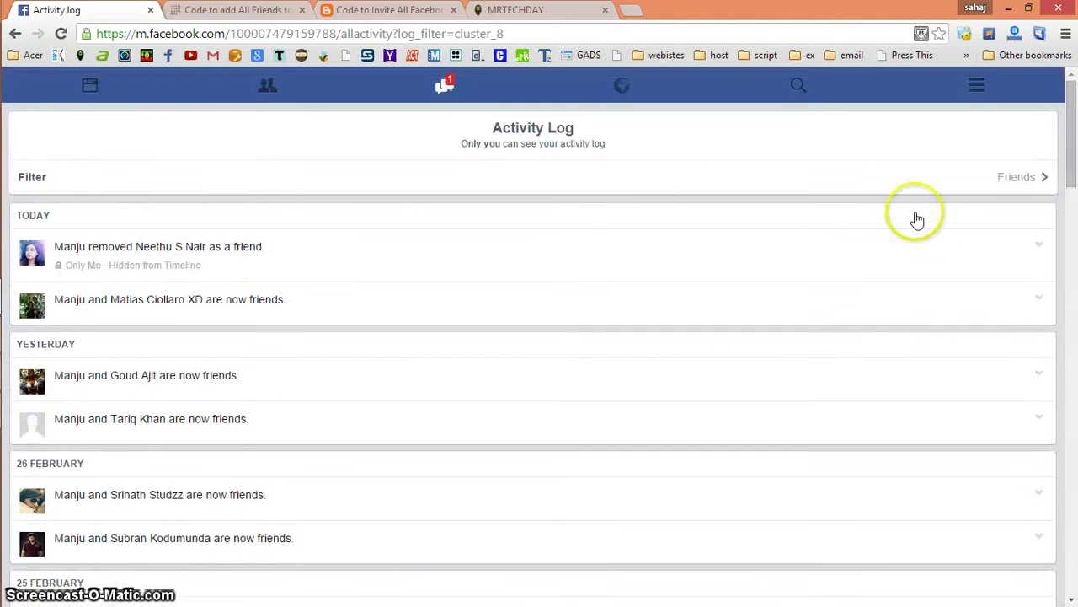
{"action": "key", "text": "ctrl+Tab"}
{"action": "key", "text": "ctrl+Tab"}
{"action": "left_click", "coordinate": [501, 163]}
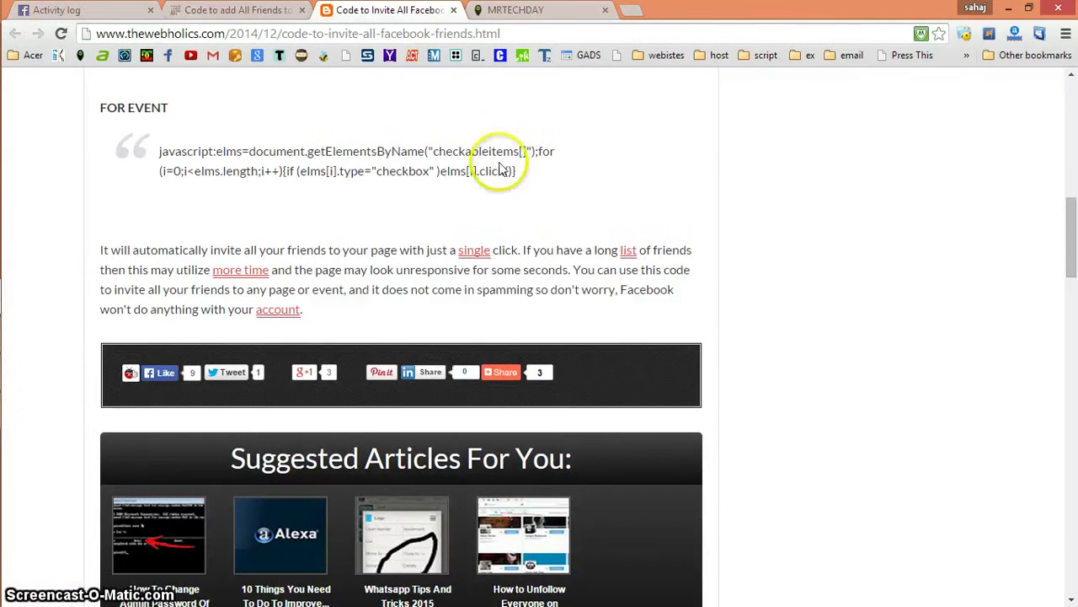
{"action": "key", "text": "ctrl+Tab"}
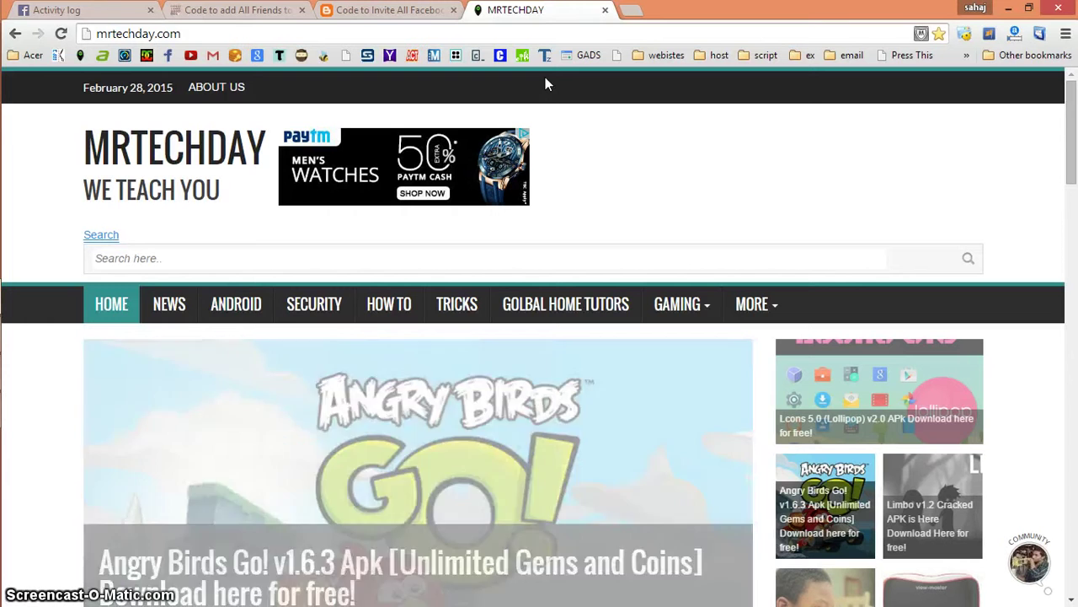
{"action": "left_click", "coordinate": [432, 68]}
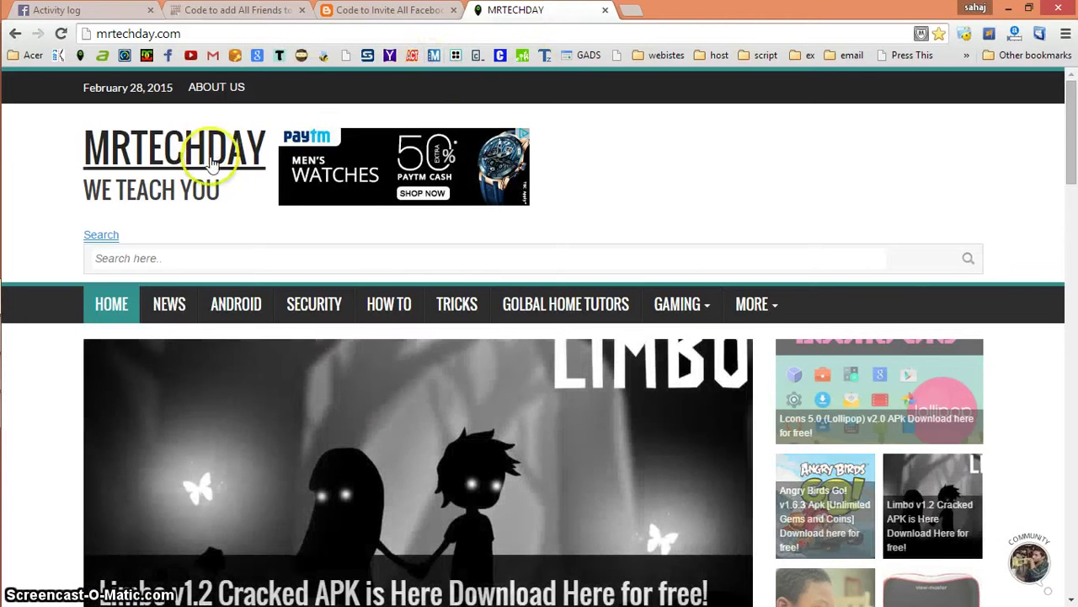
{"action": "scroll", "coordinate": [773, 105], "scroll_direction": "down", "scroll_amount": 1}
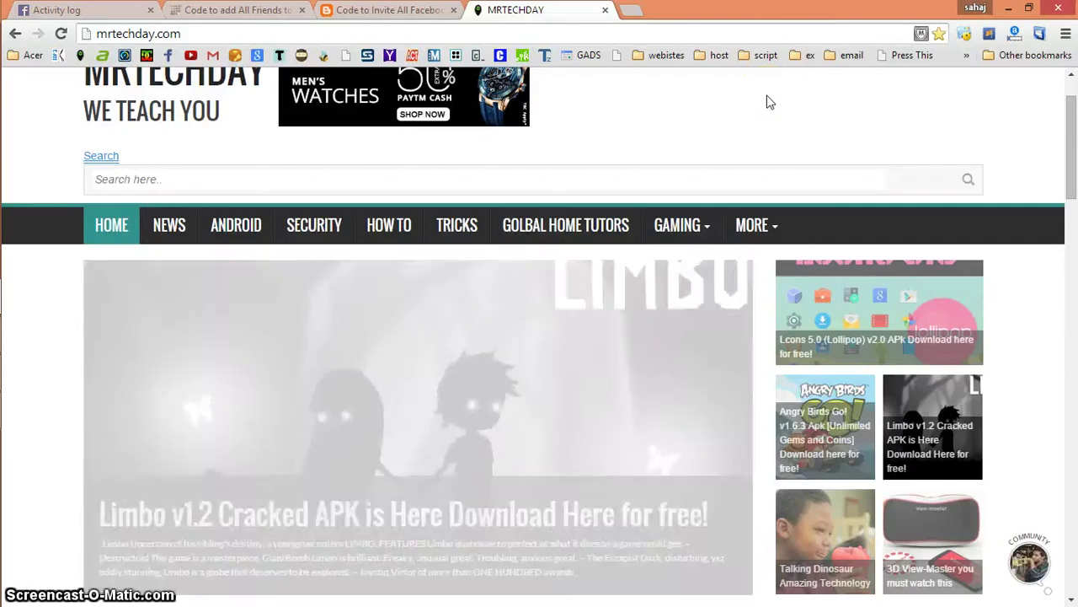
{"action": "scroll", "coordinate": [765, 101], "scroll_direction": "down", "scroll_amount": 2}
{"action": "scroll", "coordinate": [396, 241], "scroll_direction": "down", "scroll_amount": 1}
{"action": "scroll", "coordinate": [543, 285], "scroll_direction": "down", "scroll_amount": 2}
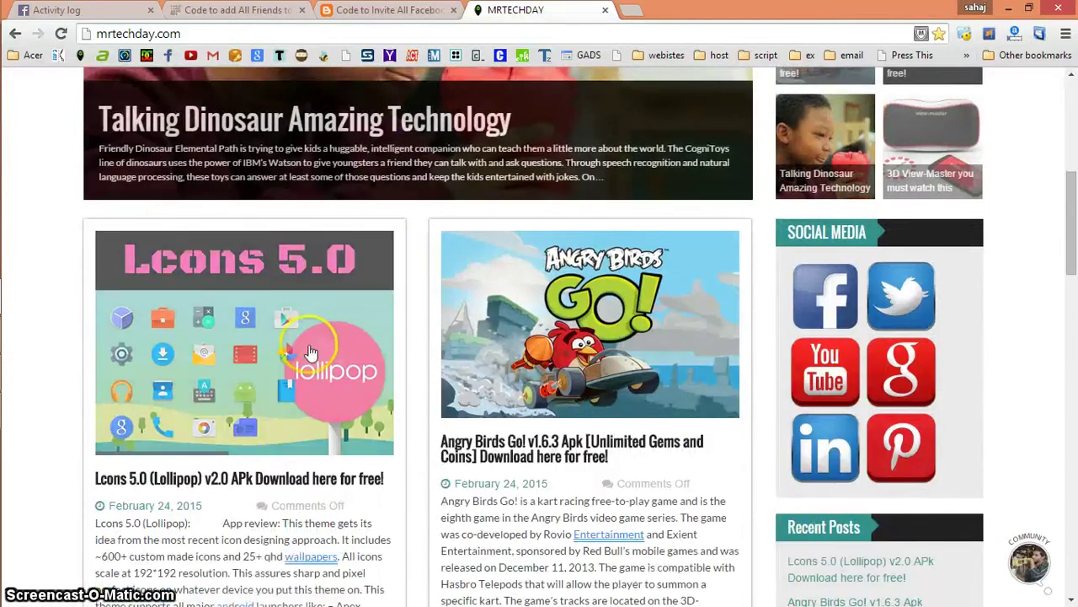
{"action": "scroll", "coordinate": [301, 356], "scroll_direction": "down", "scroll_amount": 4}
{"action": "scroll", "coordinate": [366, 229], "scroll_direction": "down", "scroll_amount": 4}
{"action": "scroll", "coordinate": [156, 261], "scroll_direction": "down", "scroll_amount": 1}
{"action": "scroll", "coordinate": [156, 261], "scroll_direction": "down", "scroll_amount": 2}
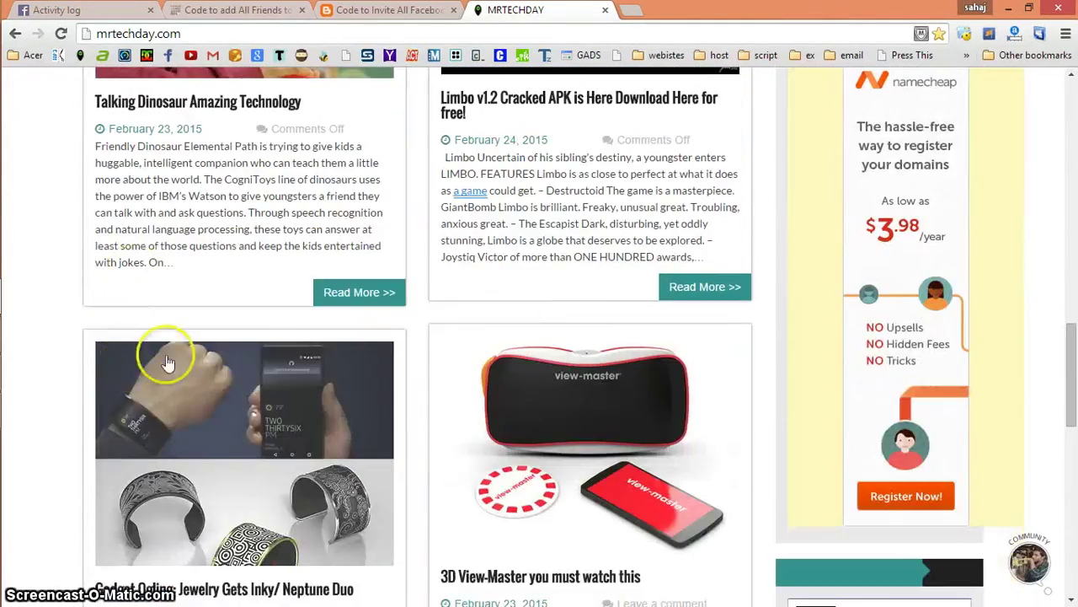
{"action": "scroll", "coordinate": [164, 361], "scroll_direction": "up", "scroll_amount": 3}
{"action": "scroll", "coordinate": [561, 294], "scroll_direction": "up", "scroll_amount": 6}
{"action": "scroll", "coordinate": [563, 297], "scroll_direction": "up", "scroll_amount": 1}
{"action": "scroll", "coordinate": [563, 296], "scroll_direction": "up", "scroll_amount": 4}
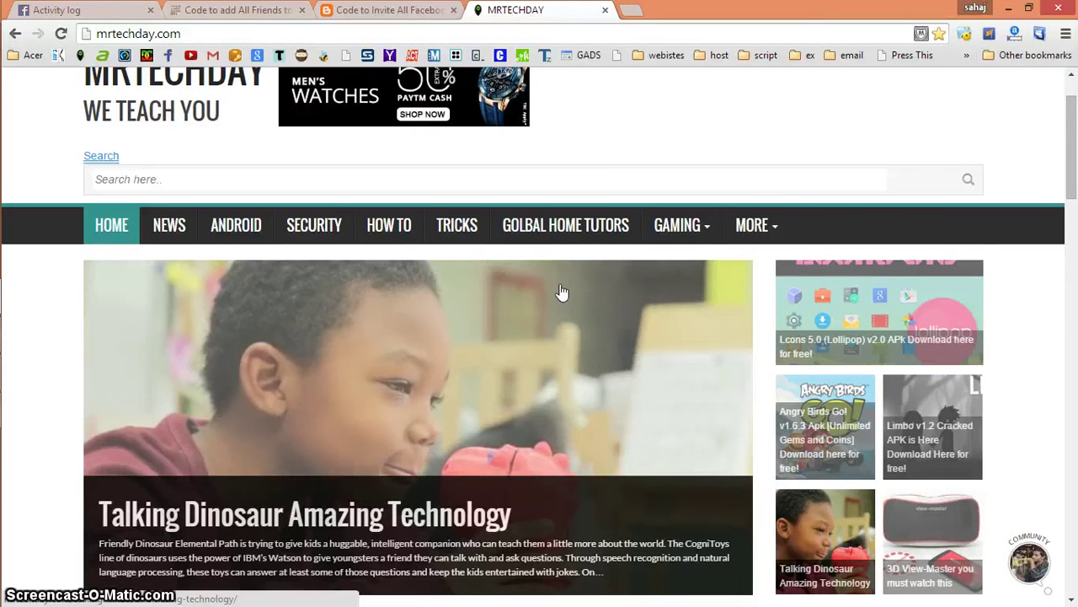
{"action": "scroll", "coordinate": [628, 187], "scroll_direction": "up", "scroll_amount": 1}
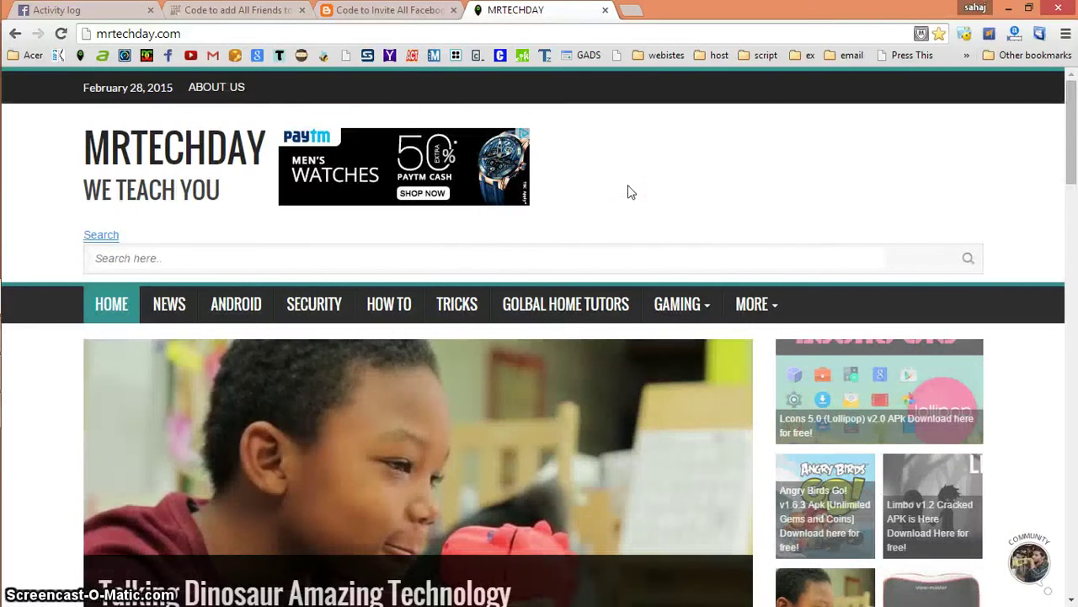